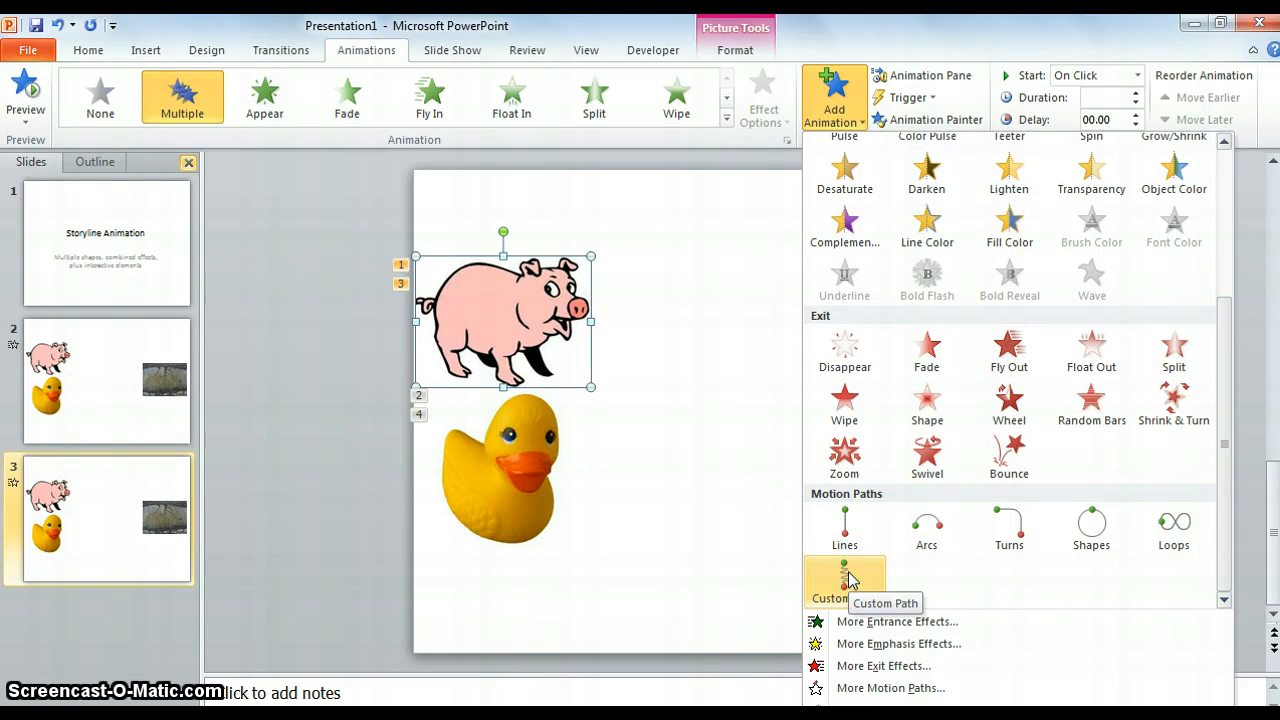
{"action": "left_click", "coordinate": [848, 580]}
{"action": "left_click", "coordinate": [846, 571]}
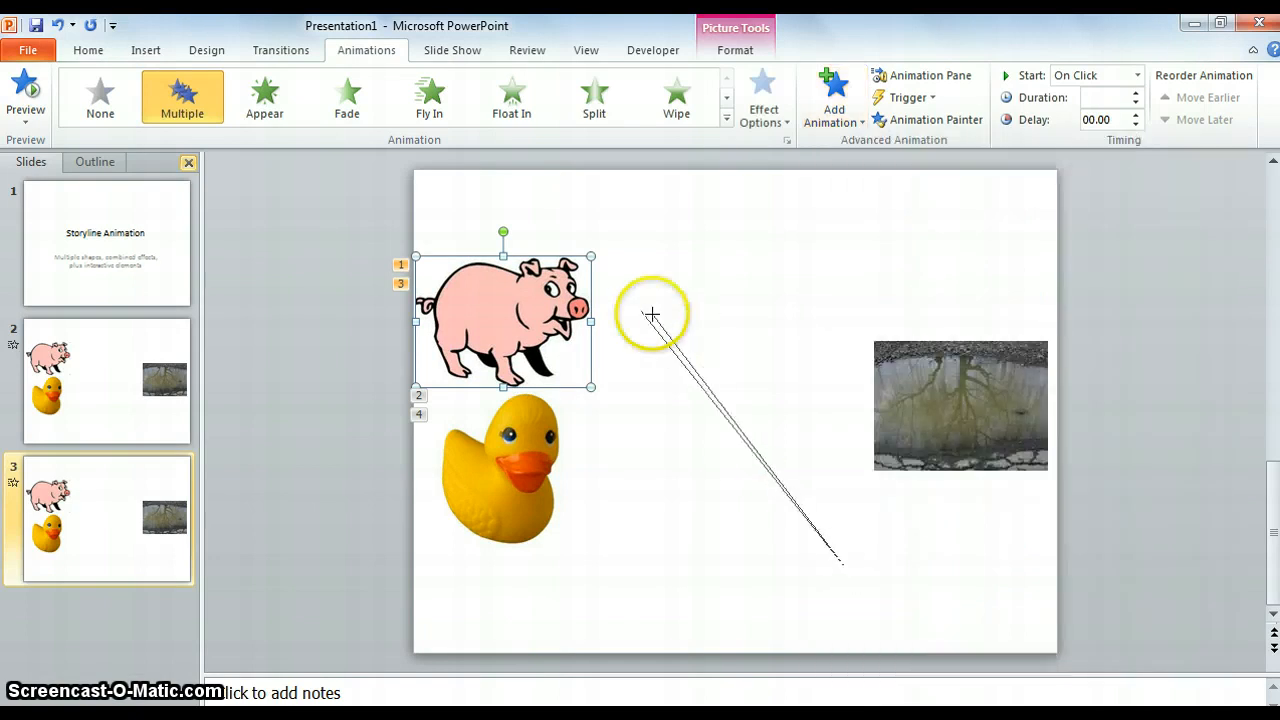
{"action": "left_click", "coordinate": [527, 304]}
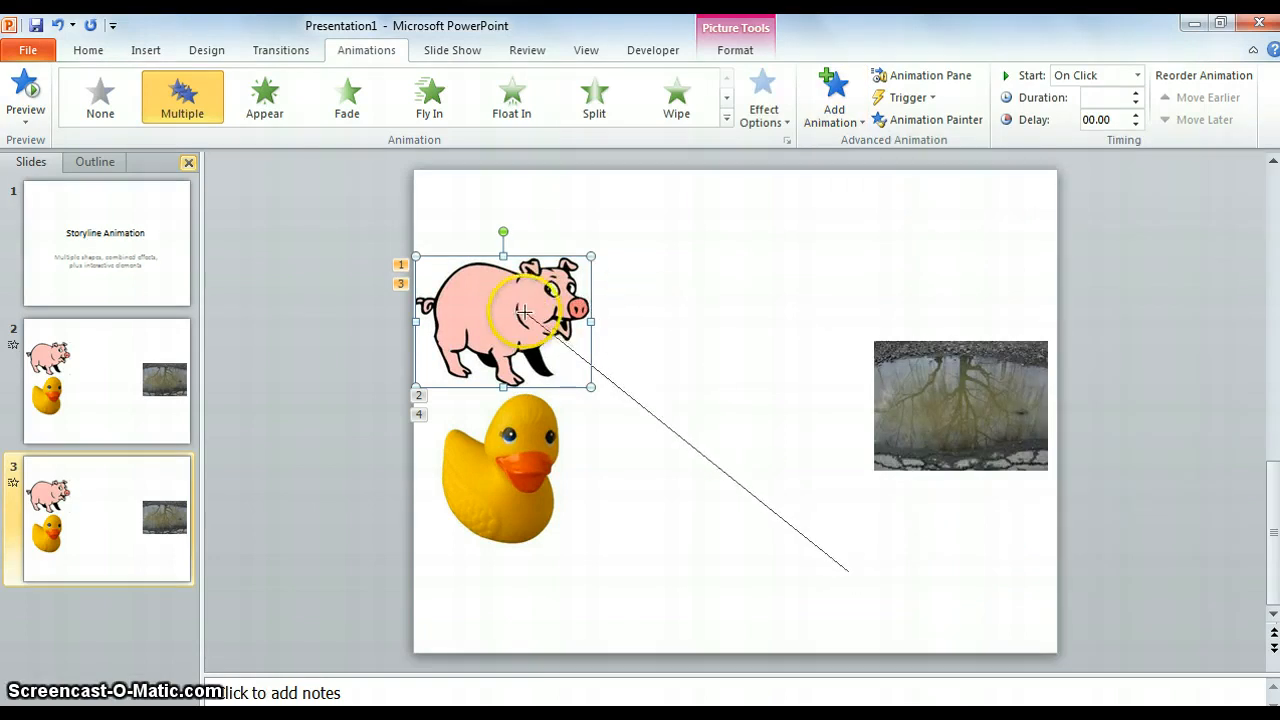
{"action": "double_click", "coordinate": [595, 325]}
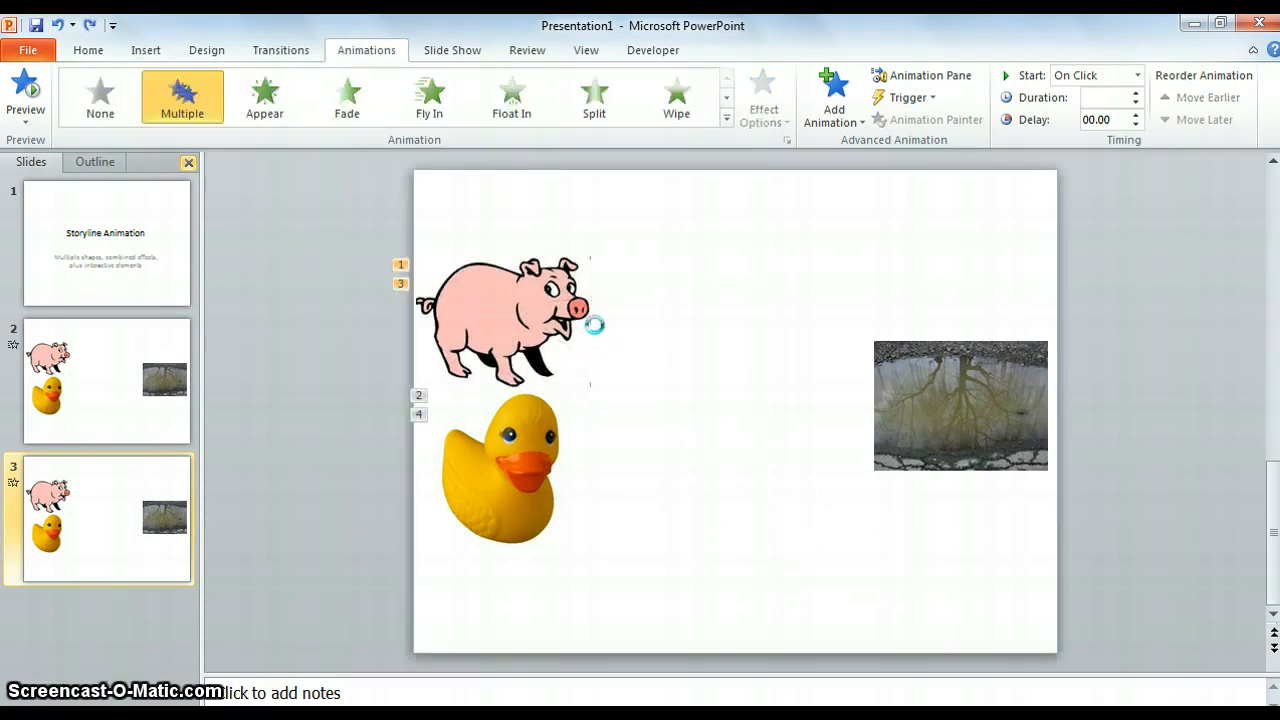
Step: Add a Custom Path motion animation to the pig, drawn as a jagged freehand line from the pig to the puddle picture's near edge
{"action": "left_click", "coordinate": [832, 112]}
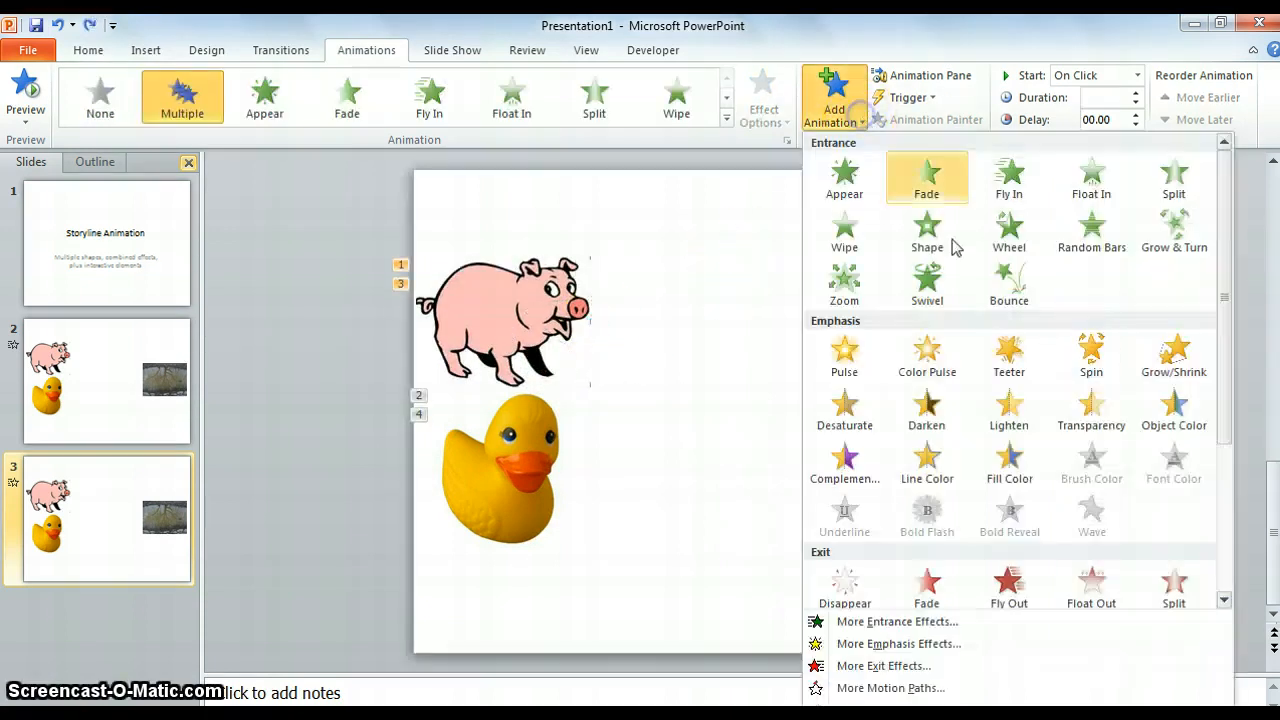
{"action": "left_click_drag", "start_coordinate": [1229, 349], "coordinate": [1228, 495]}
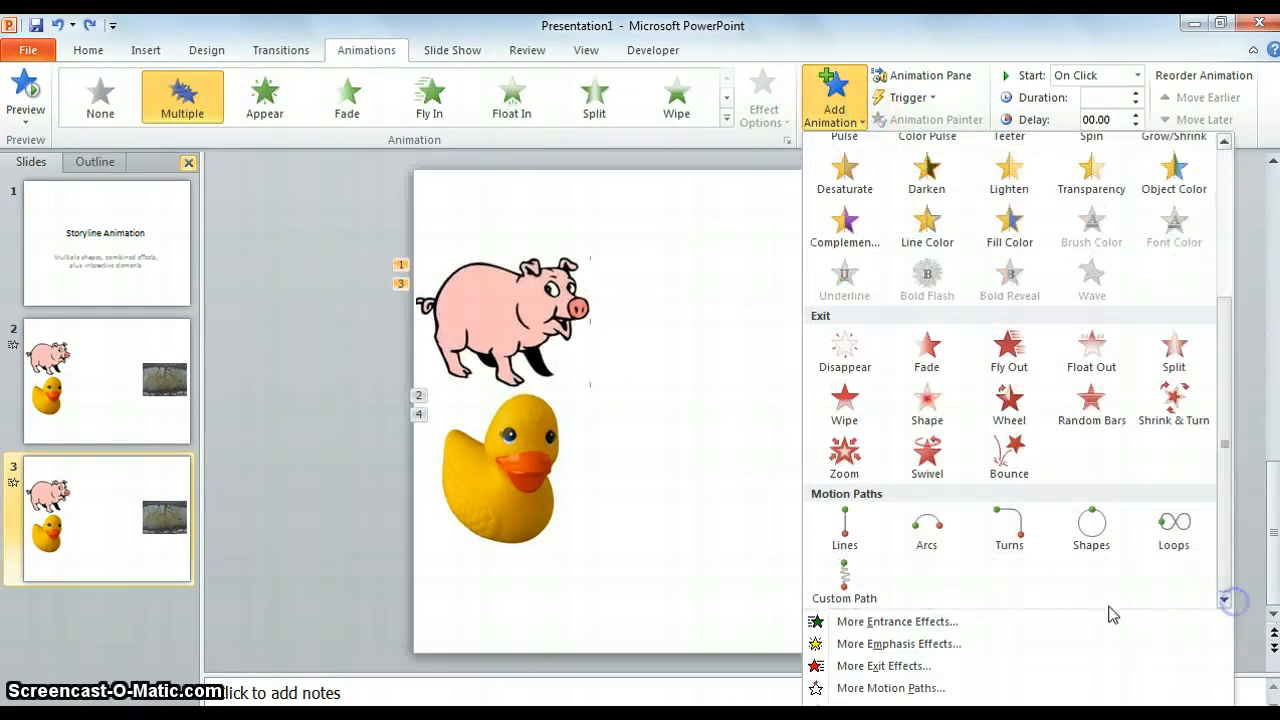
{"action": "left_click", "coordinate": [845, 585]}
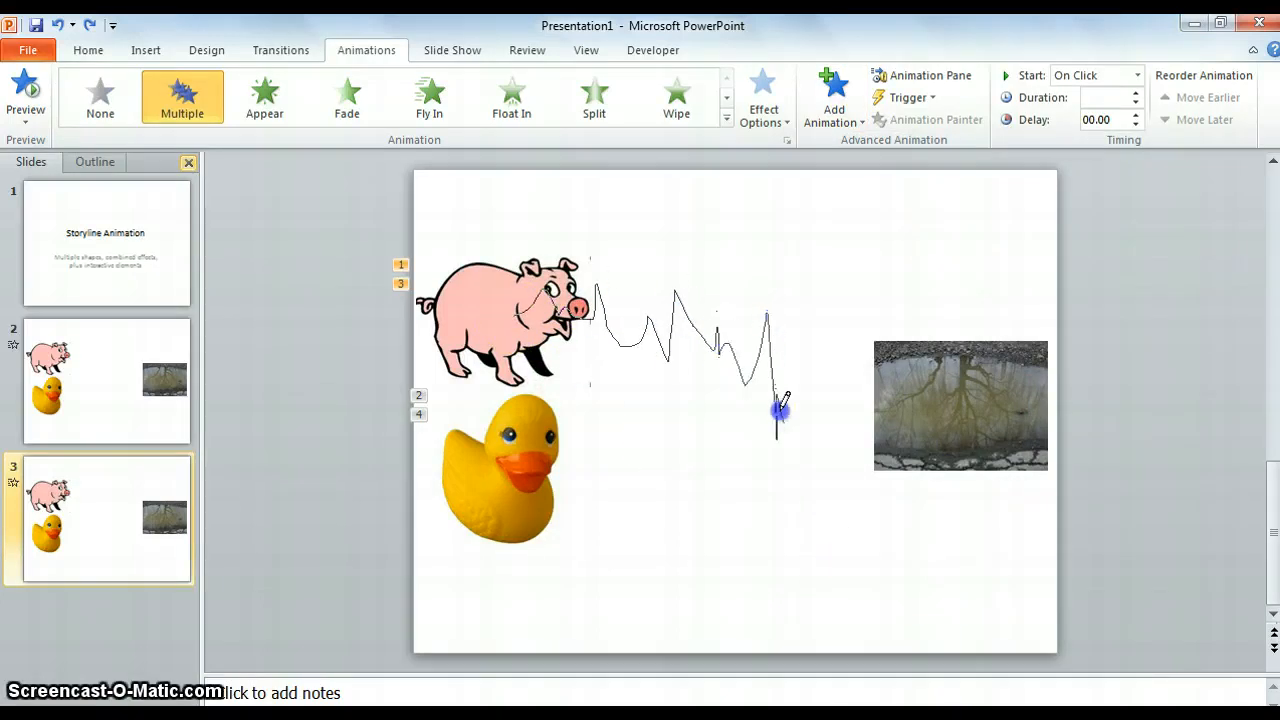
{"action": "double_click", "coordinate": [883, 394]}
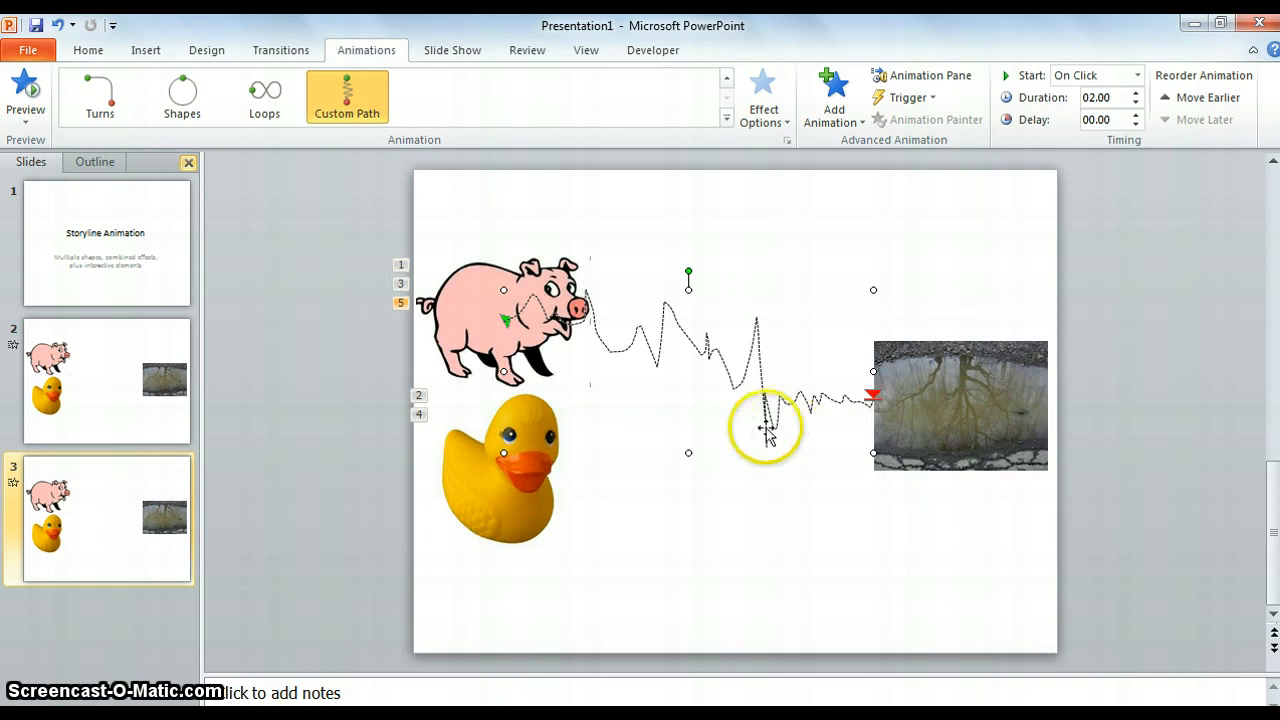
Step: Add a Custom Path motion animation to the duck, drawn freehand below the pig's path and ending inside the puddle picture
{"action": "left_click", "coordinate": [503, 499]}
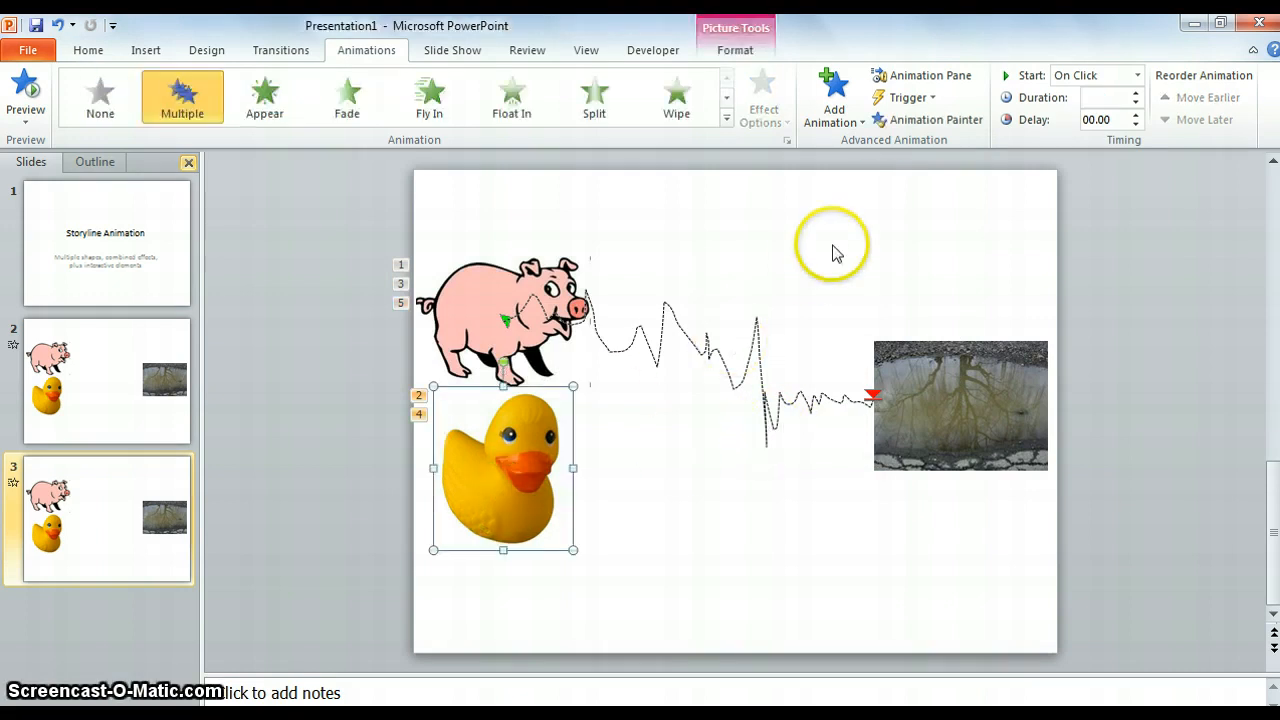
{"action": "left_click", "coordinate": [863, 122]}
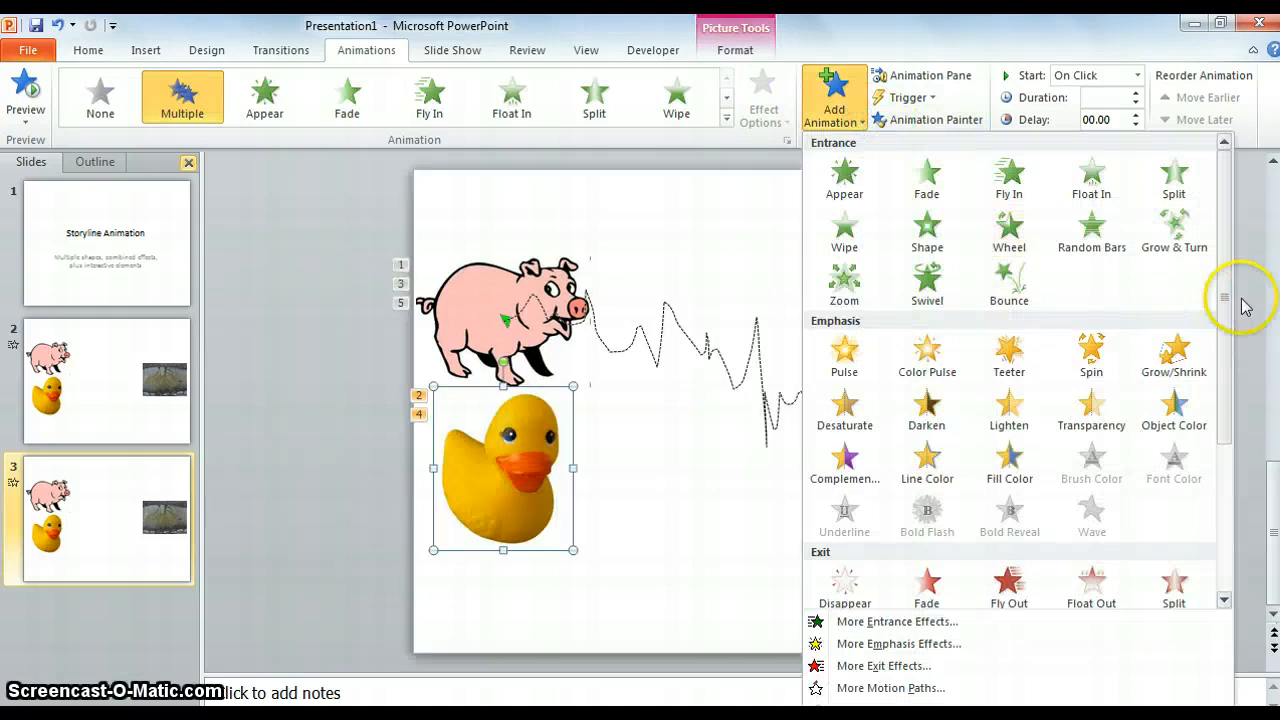
{"action": "left_click_drag", "start_coordinate": [1223, 294], "coordinate": [1222, 600]}
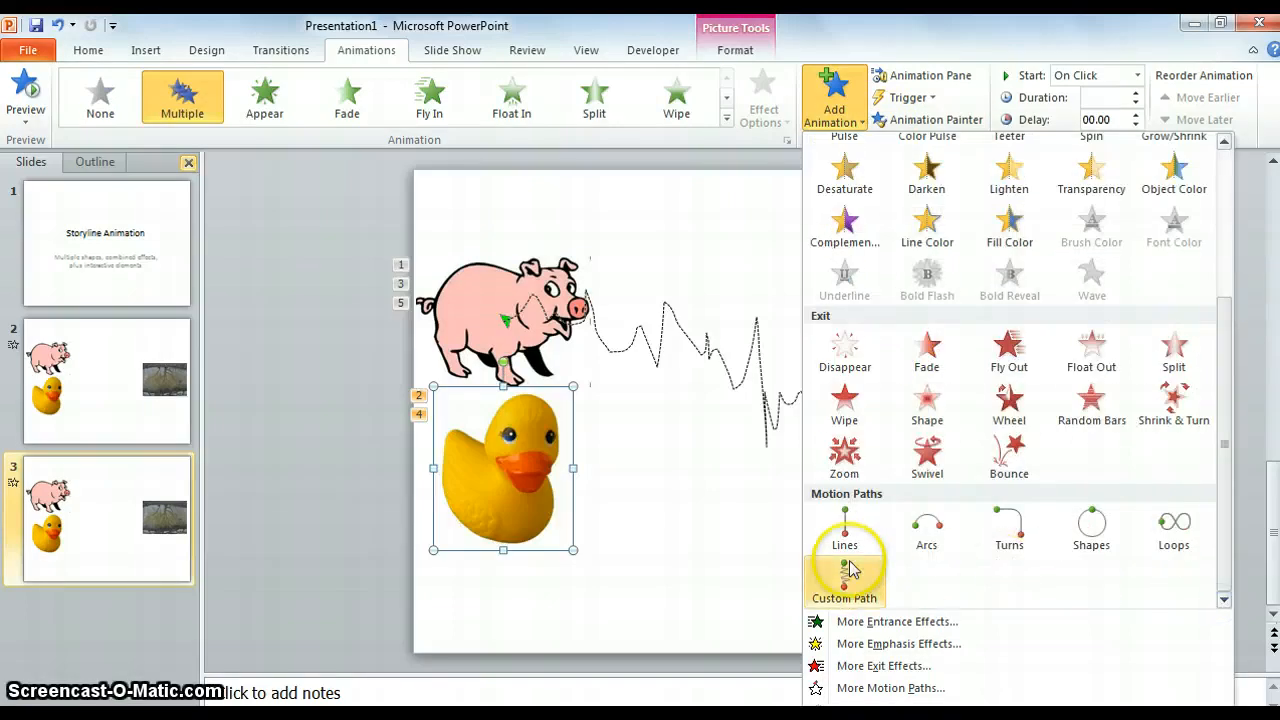
{"action": "left_click", "coordinate": [847, 572]}
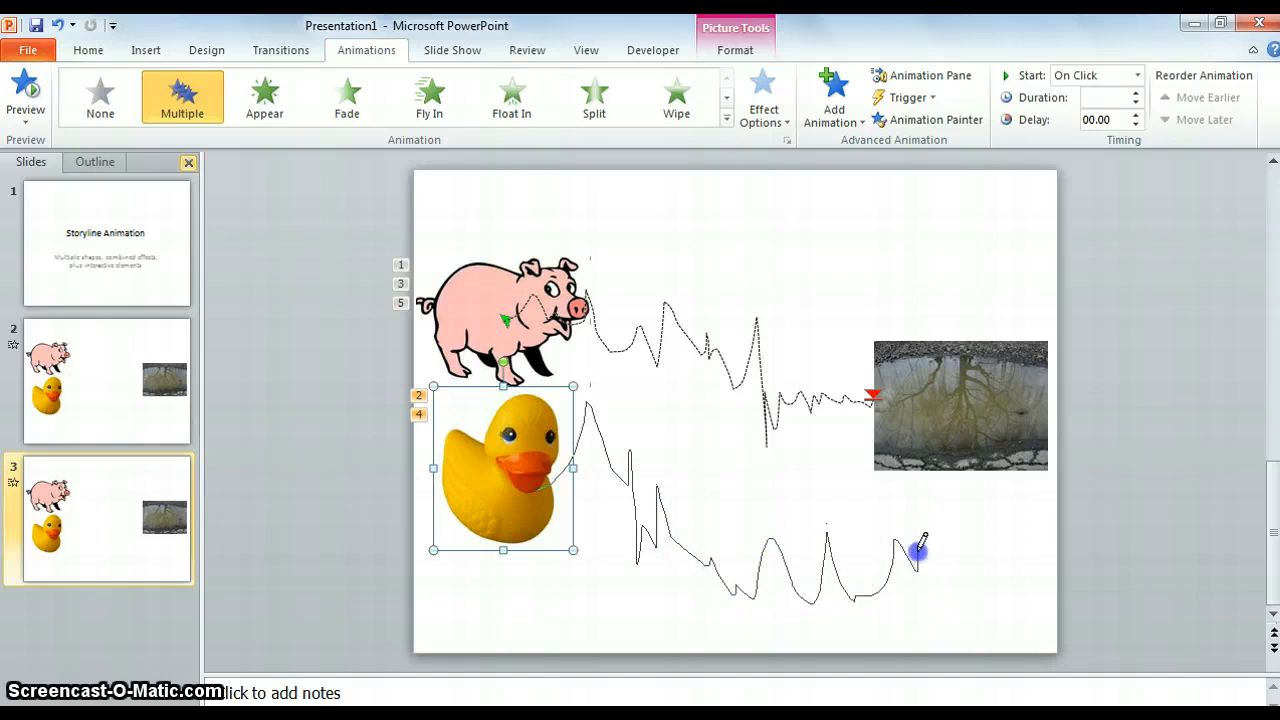
{"action": "double_click", "coordinate": [966, 430]}
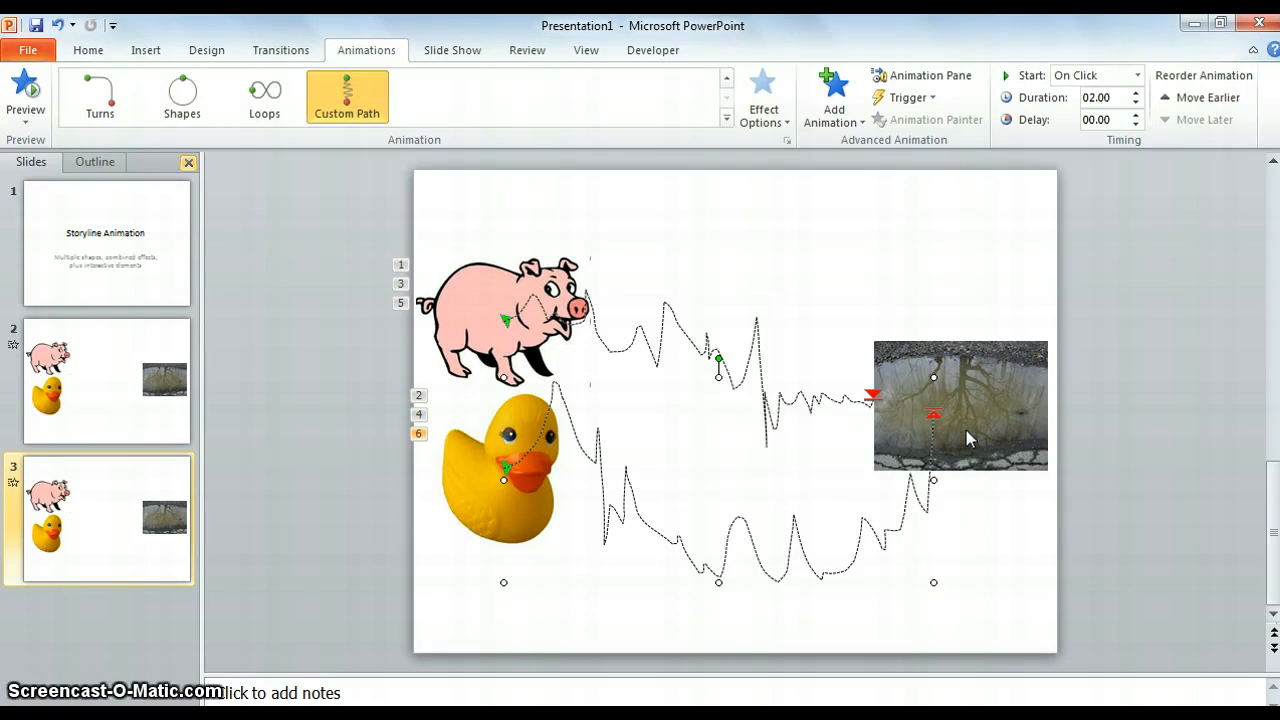
Step: Add a Grow/Shrink emphasis animation to the pig and set its size to Tiny (25%)
{"action": "left_click", "coordinate": [485, 288]}
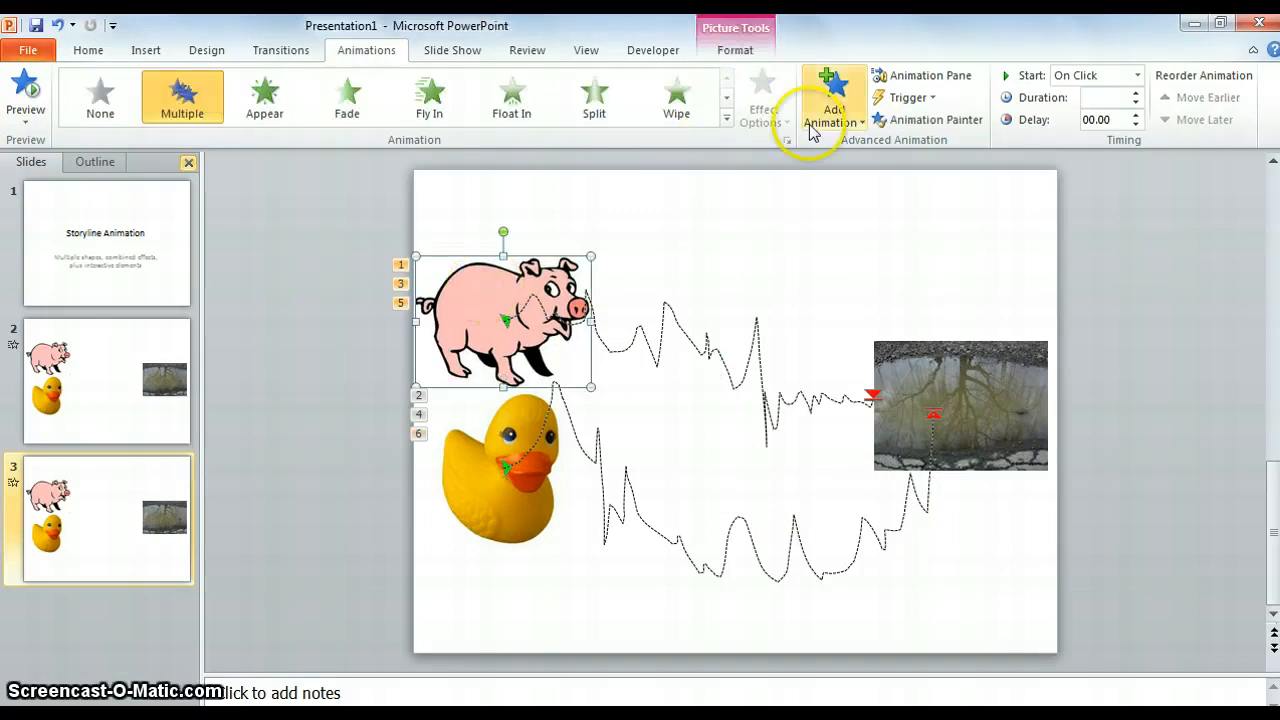
{"action": "left_click", "coordinate": [862, 128]}
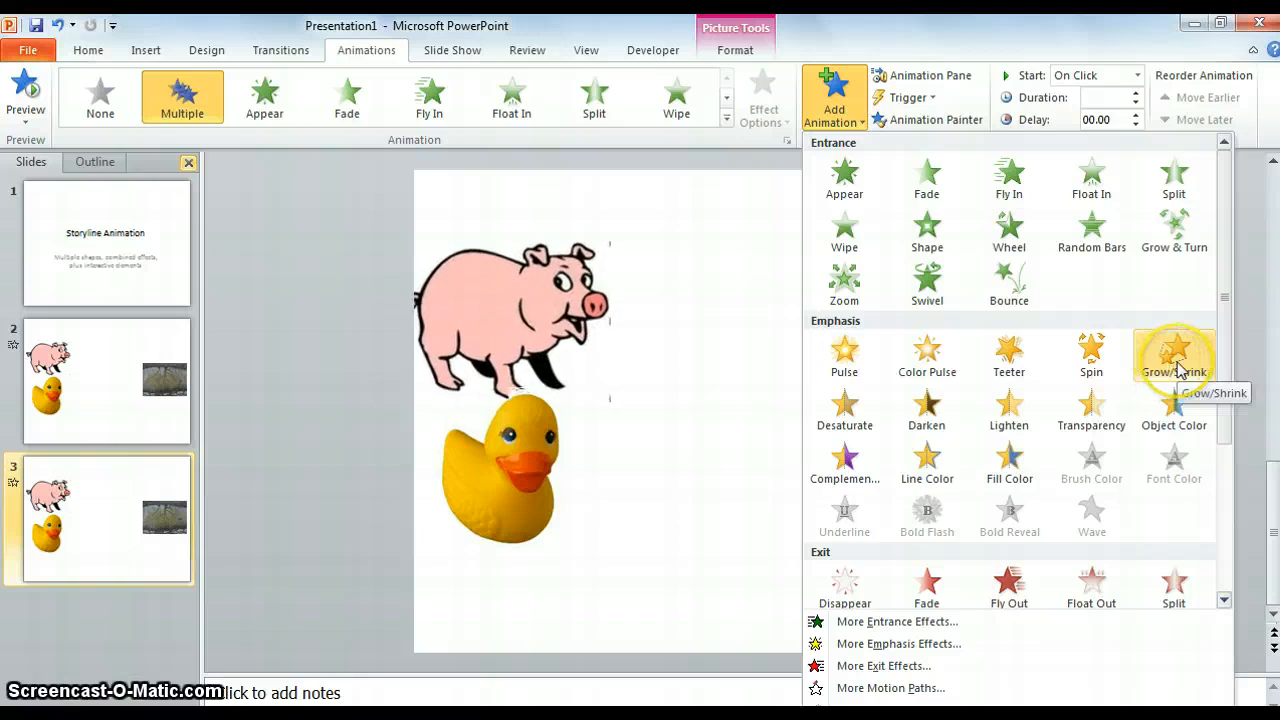
{"action": "left_click", "coordinate": [1176, 362]}
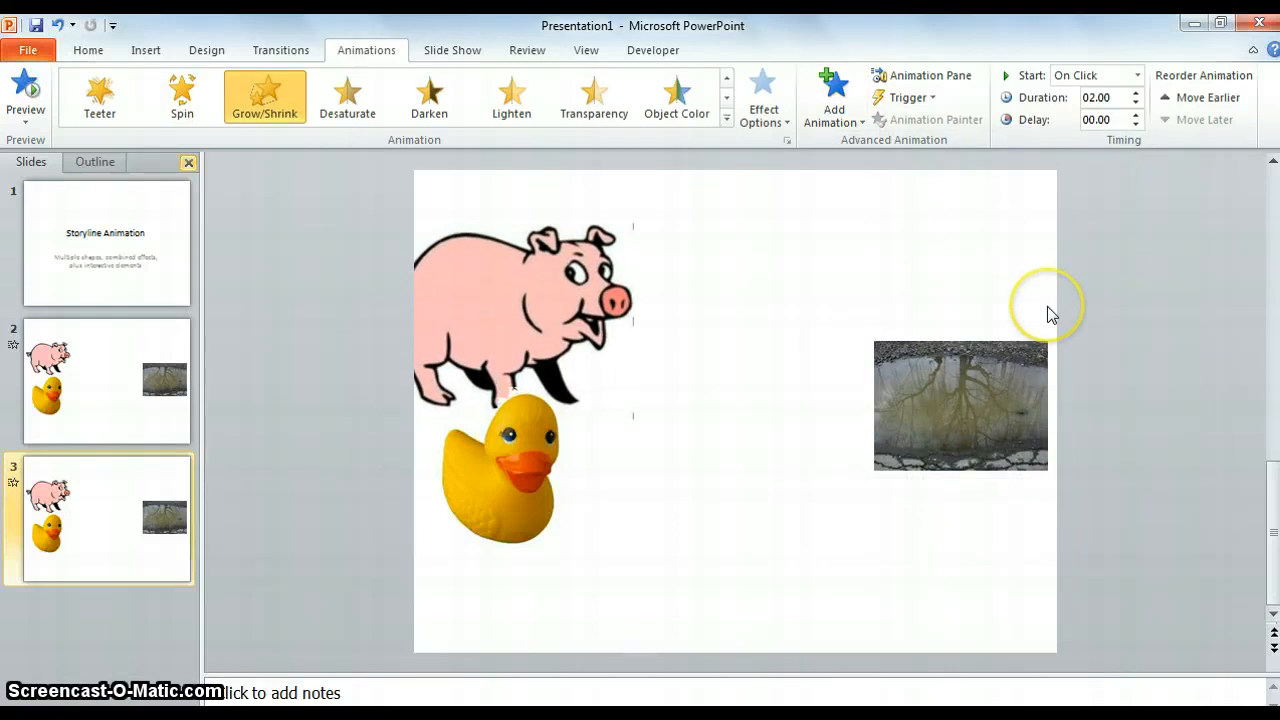
{"action": "left_click", "coordinate": [788, 142]}
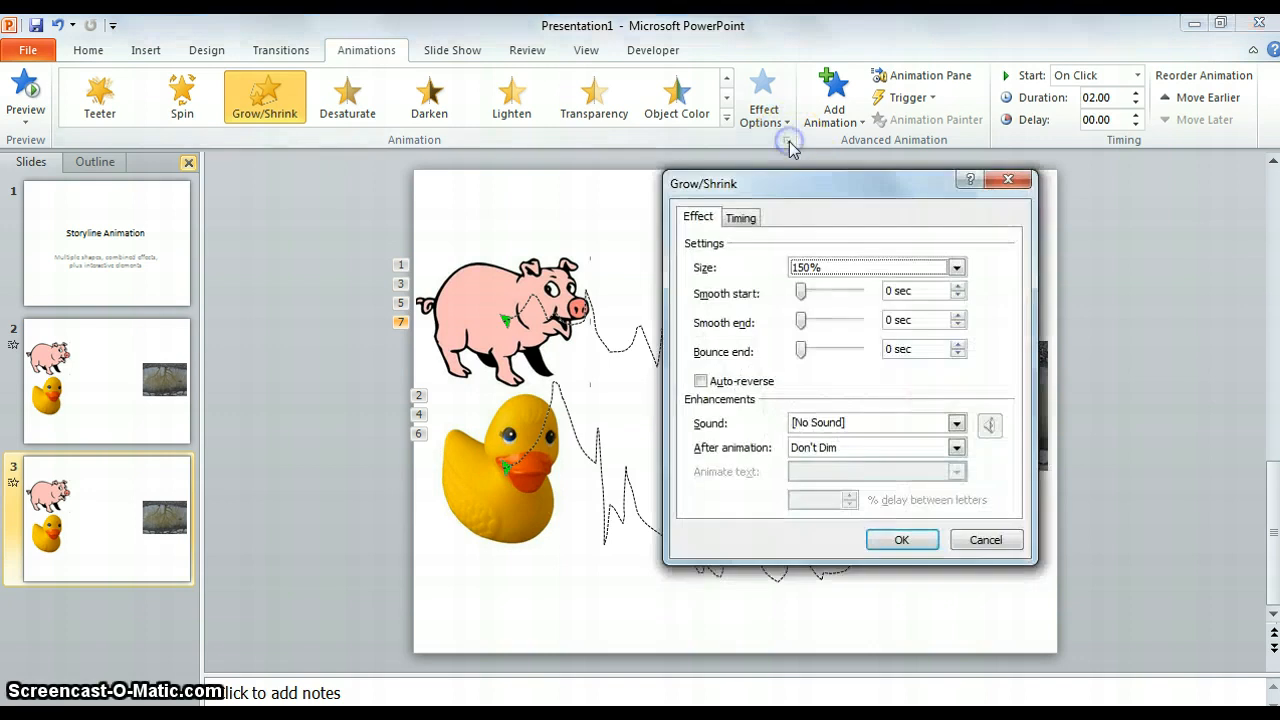
{"action": "left_click", "coordinate": [858, 268]}
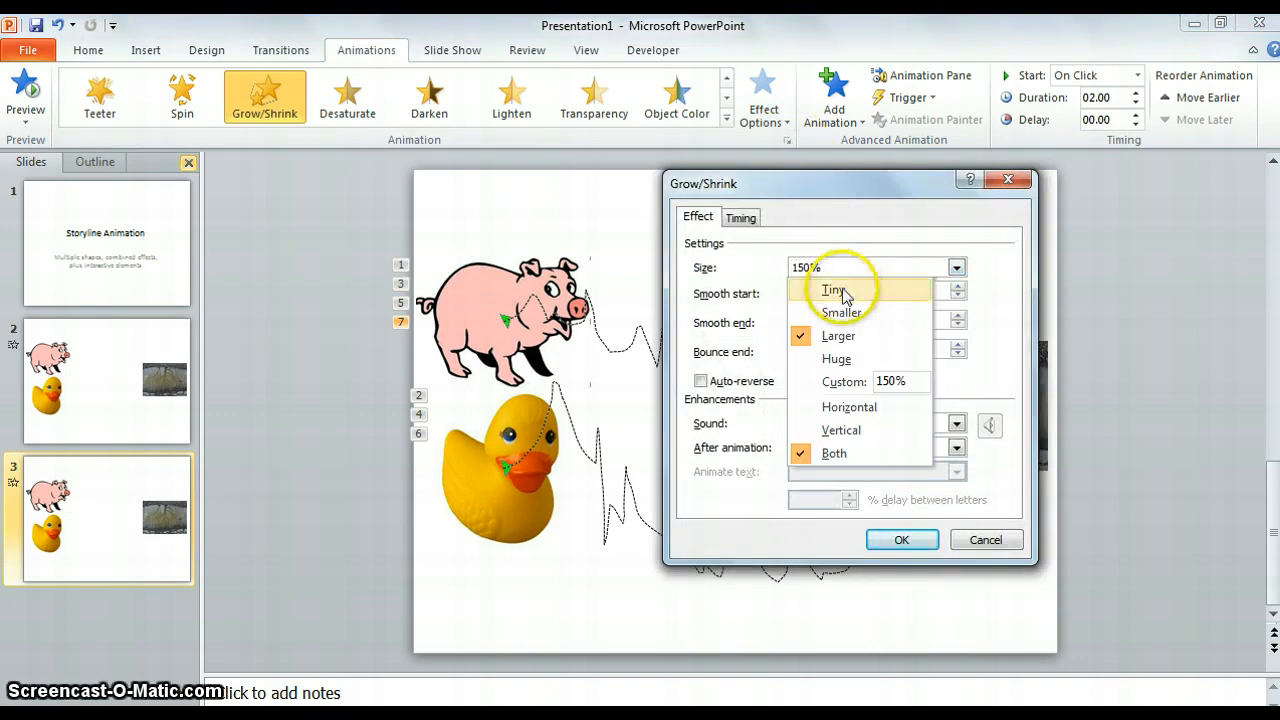
{"action": "left_click", "coordinate": [842, 290]}
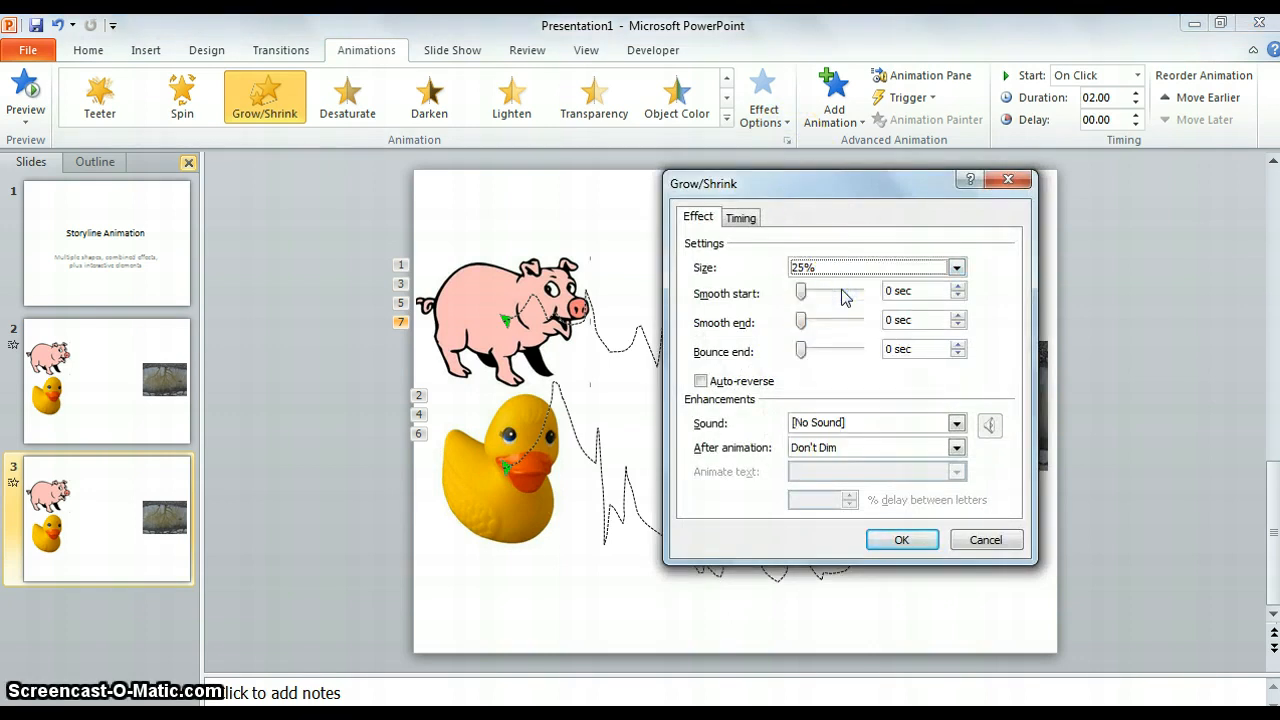
{"action": "left_click", "coordinate": [899, 540]}
Step: Add a Grow/Shrink emphasis animation to the duck and set its size to Tiny
{"action": "left_click", "coordinate": [548, 490]}
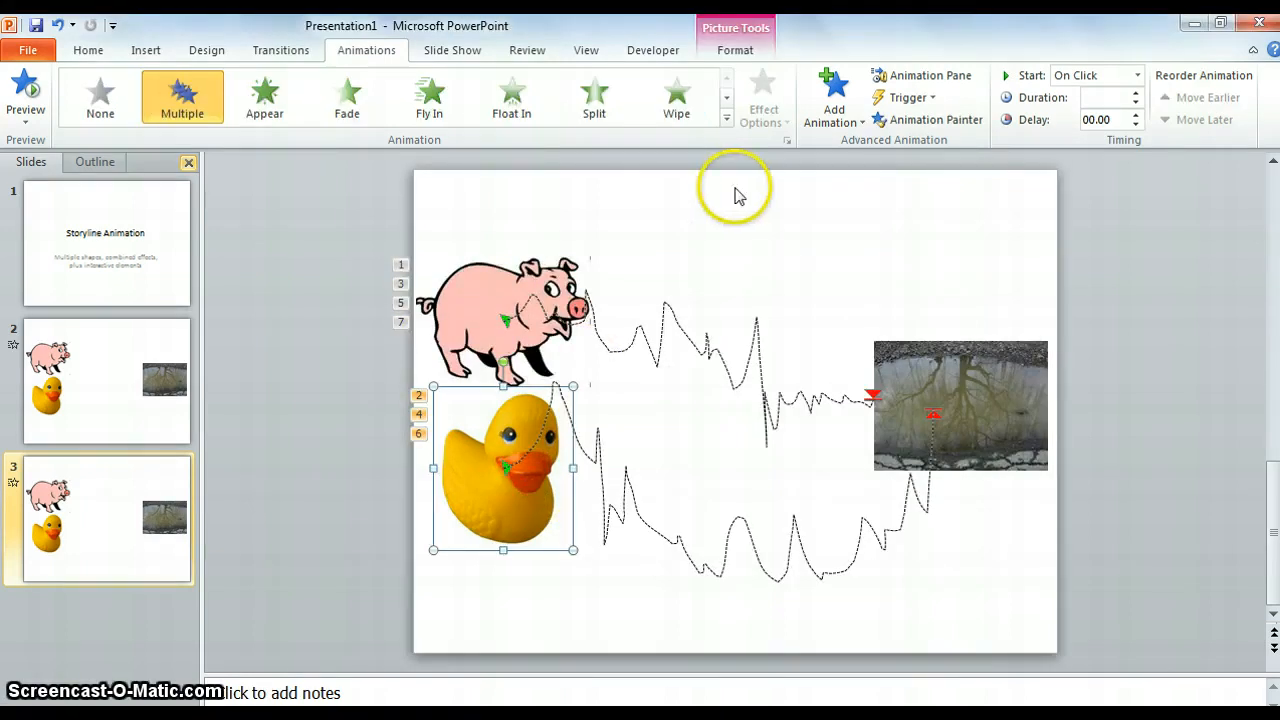
{"action": "left_click", "coordinate": [836, 118]}
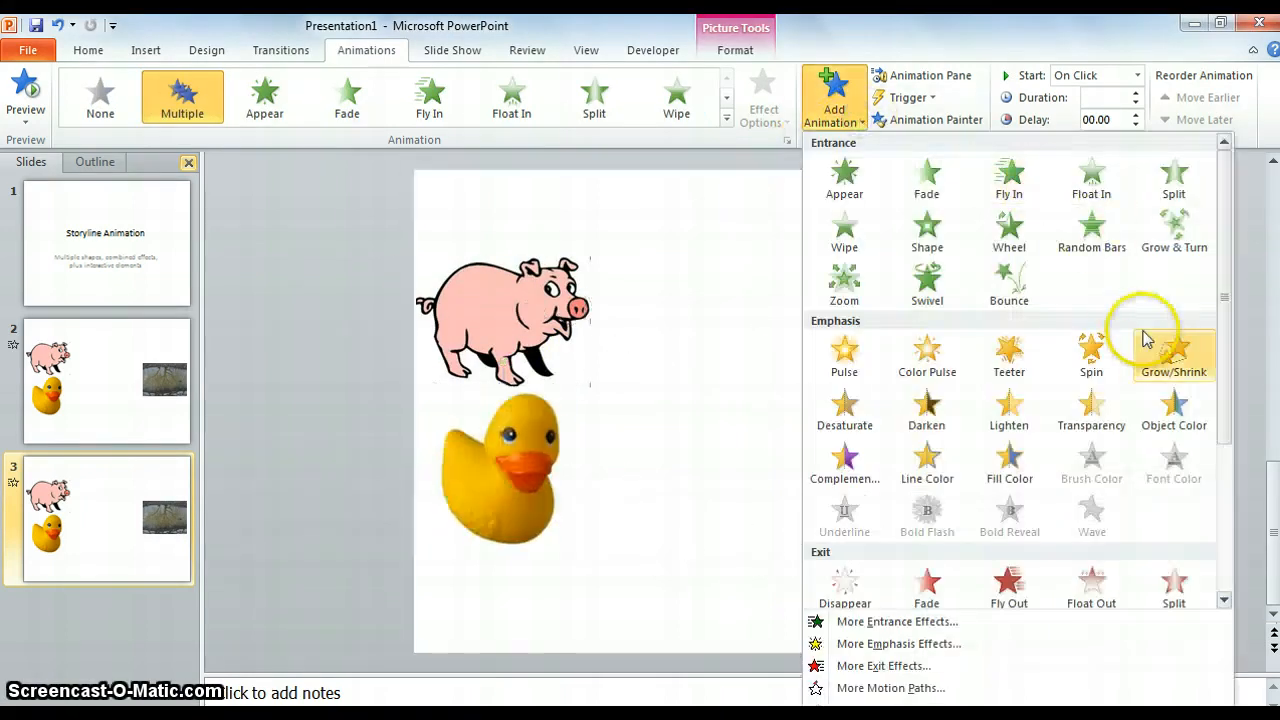
{"action": "left_click", "coordinate": [1170, 352]}
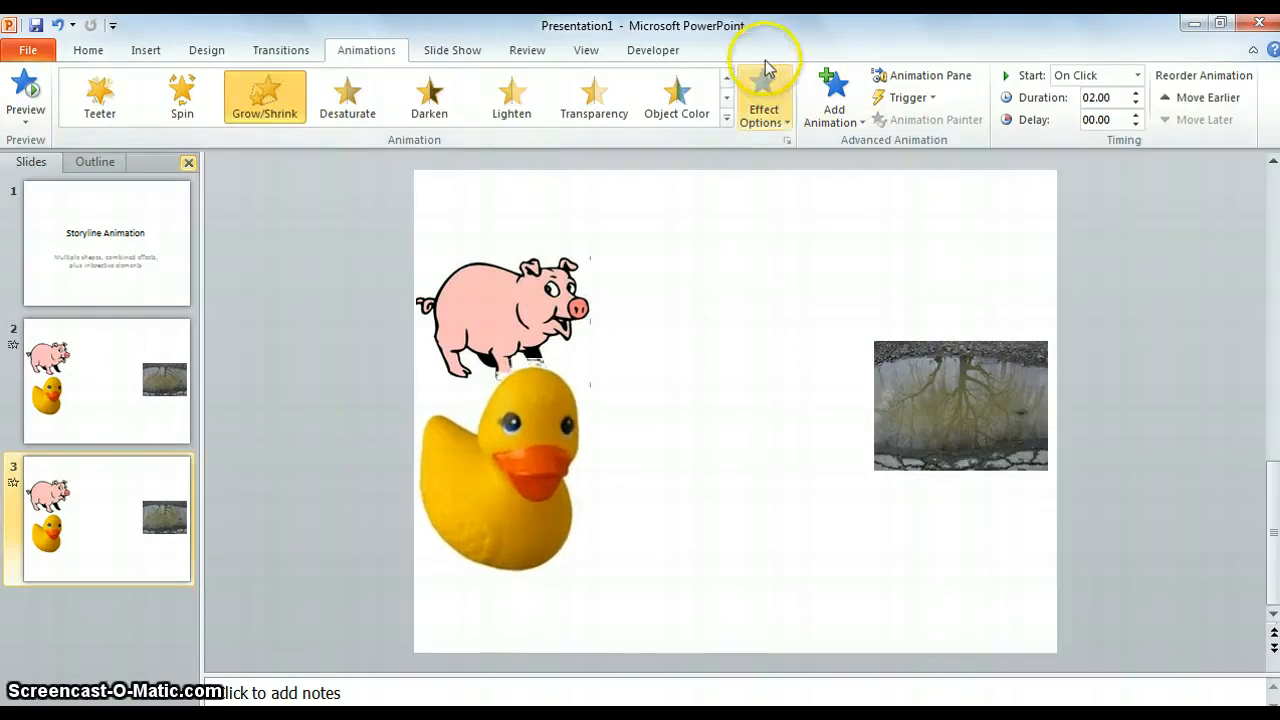
{"action": "left_click", "coordinate": [787, 123]}
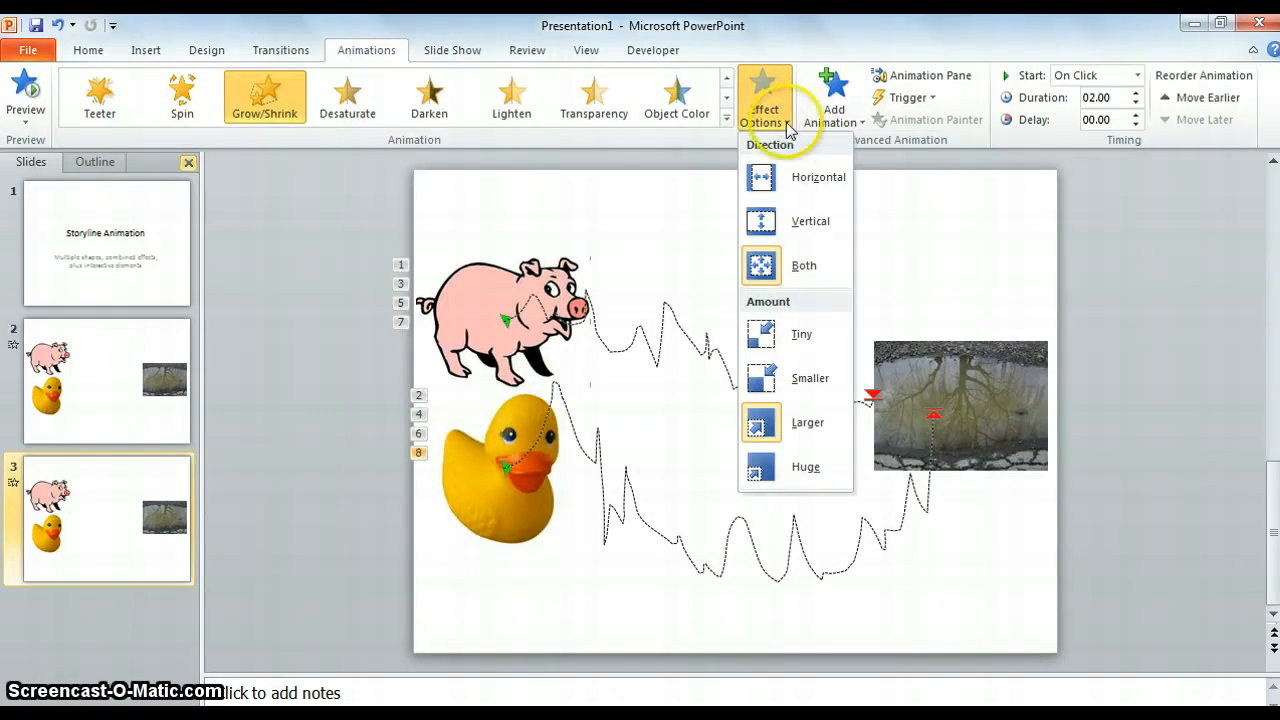
{"action": "left_click", "coordinate": [725, 139]}
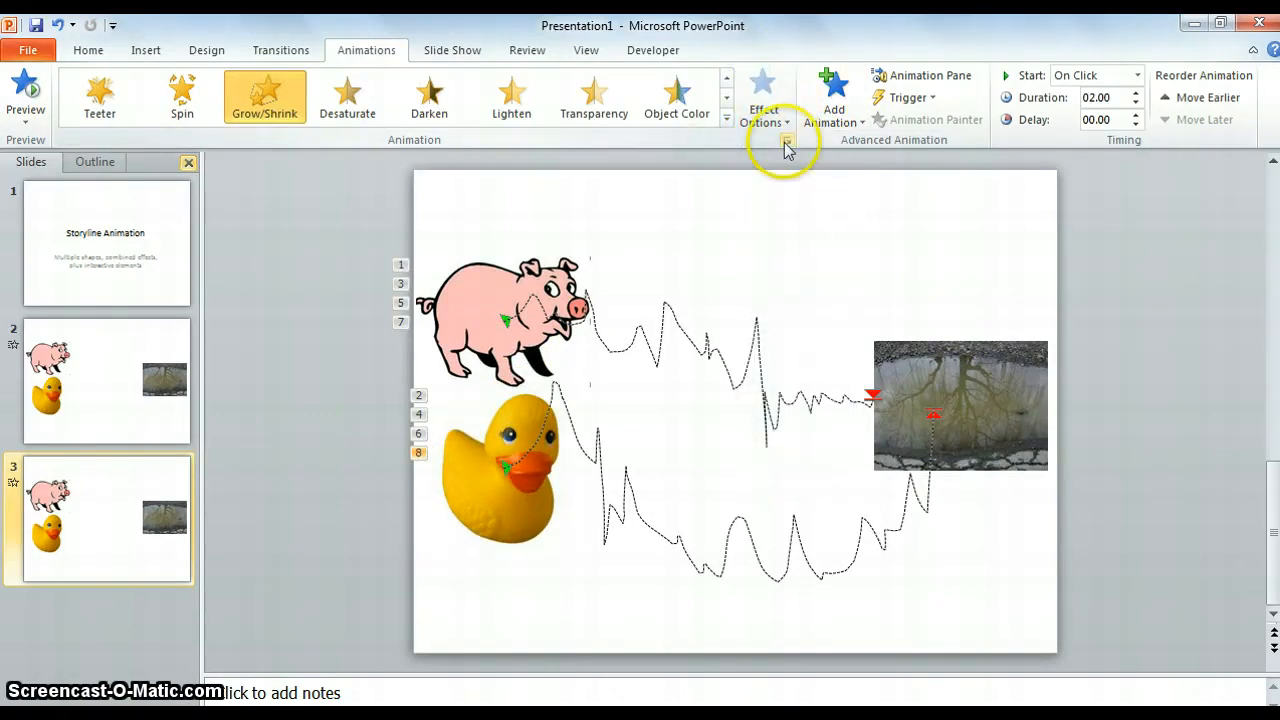
{"action": "left_click", "coordinate": [787, 141]}
{"action": "left_click", "coordinate": [810, 267]}
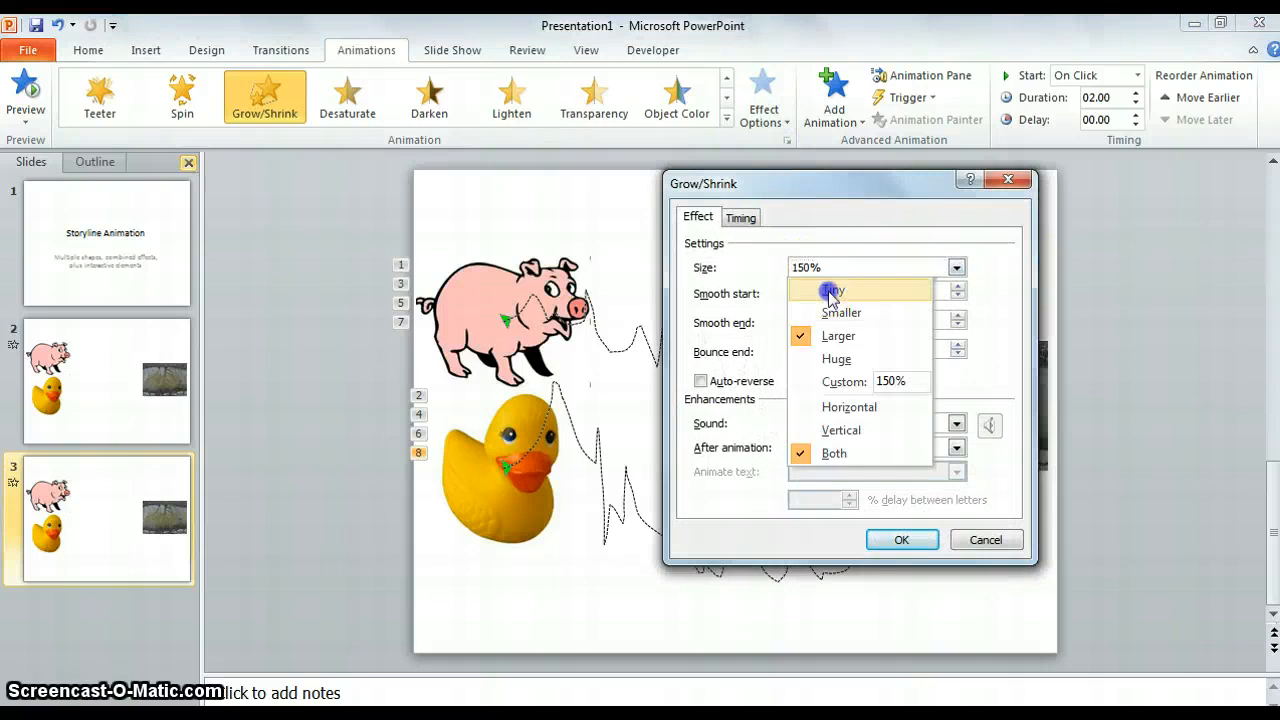
{"action": "left_click", "coordinate": [830, 291]}
{"action": "left_click", "coordinate": [905, 541]}
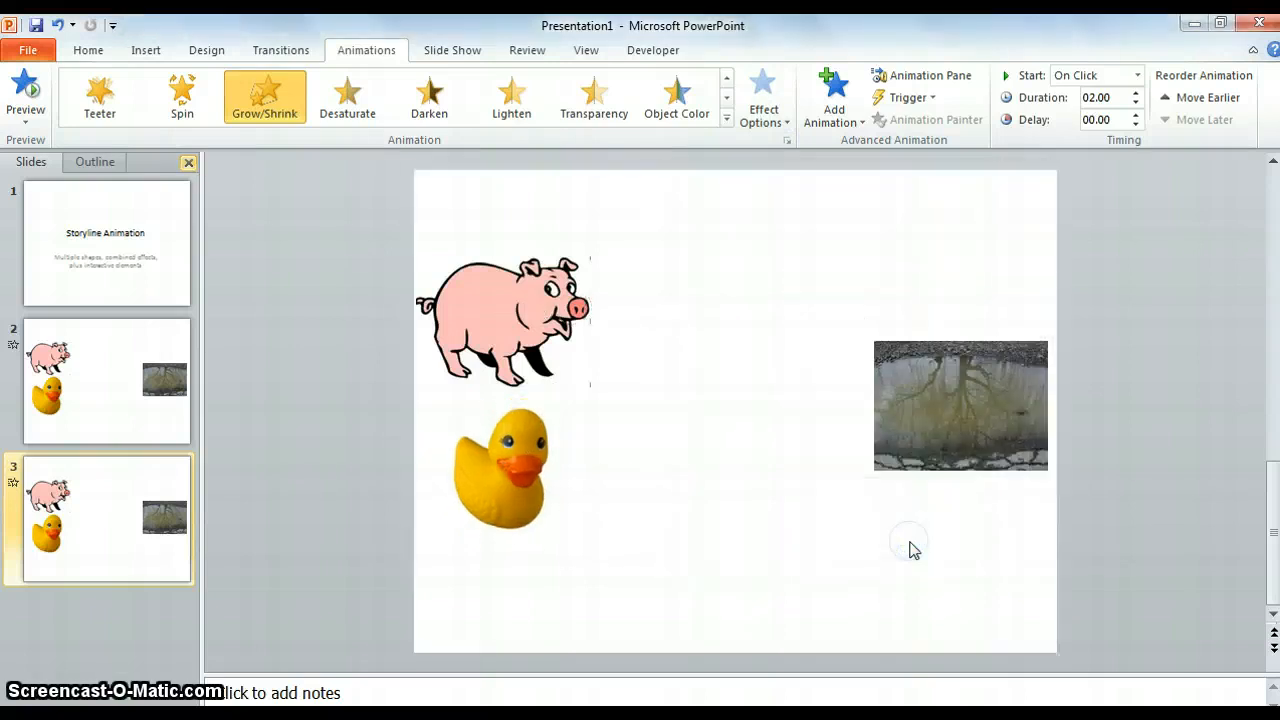
{"action": "left_click", "coordinate": [818, 605]}
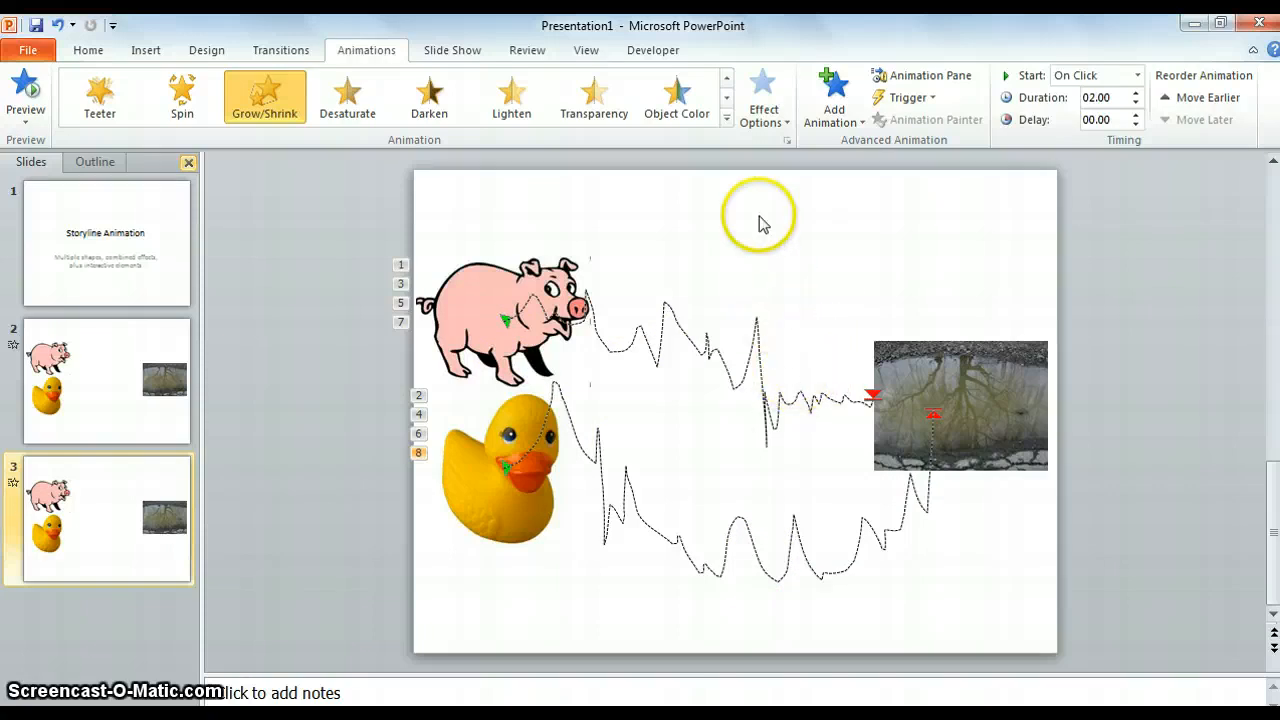
Step: List the slide's animations and set the duck's custom motion path to Start With Previous
{"action": "left_click", "coordinate": [917, 80]}
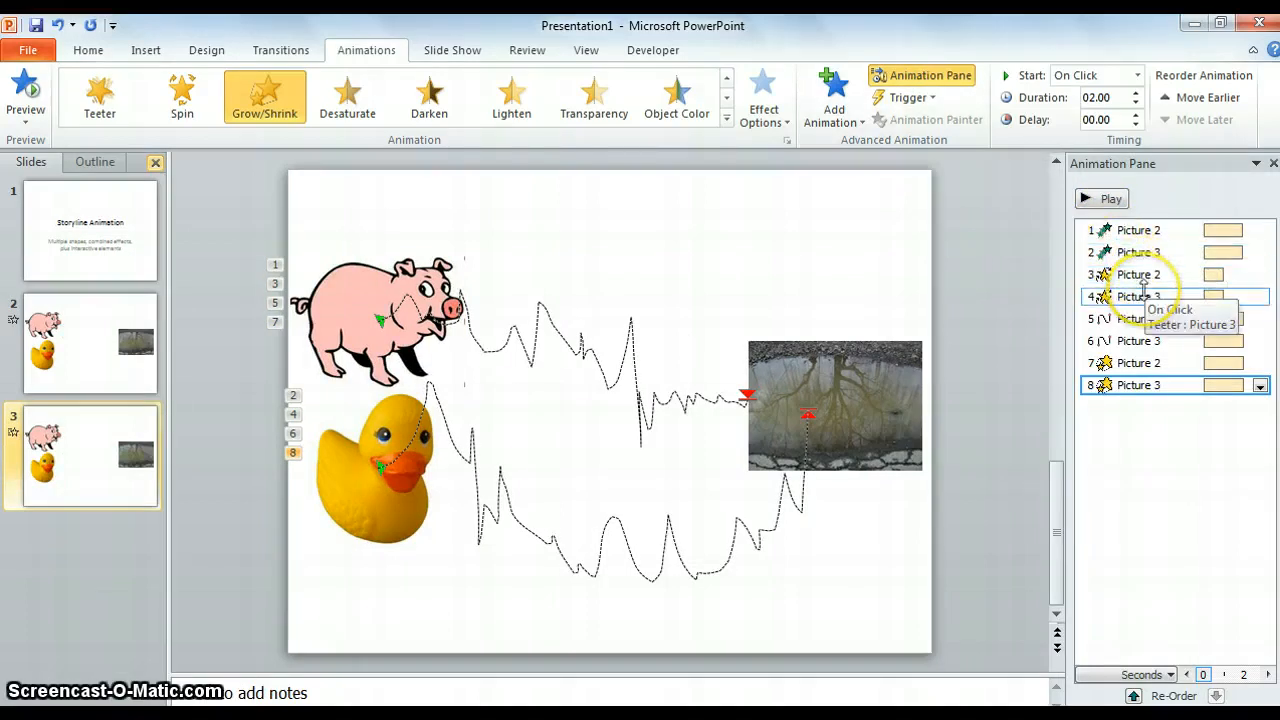
{"action": "left_click", "coordinate": [1168, 340]}
{"action": "left_click", "coordinate": [1259, 342]}
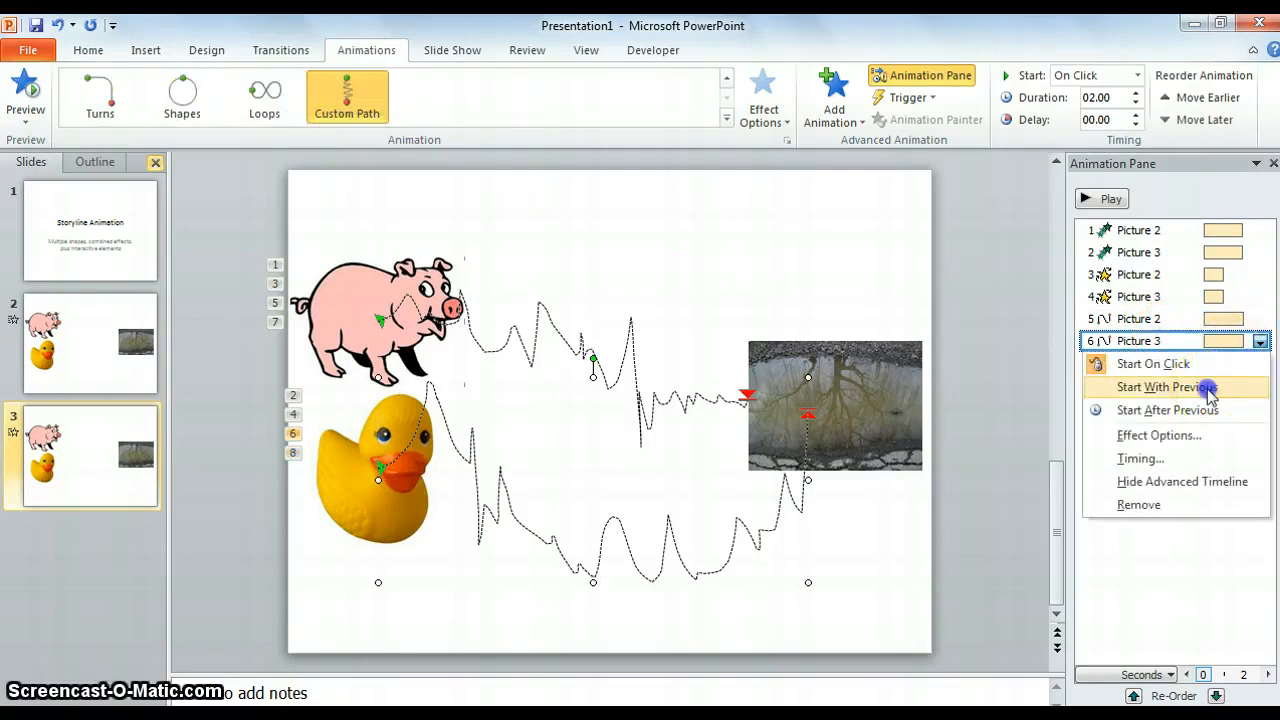
{"action": "left_click", "coordinate": [1203, 388]}
Step: Set the Grow/Shrink animations of both the pig and the duck to Start With Previous
{"action": "left_click", "coordinate": [1259, 363]}
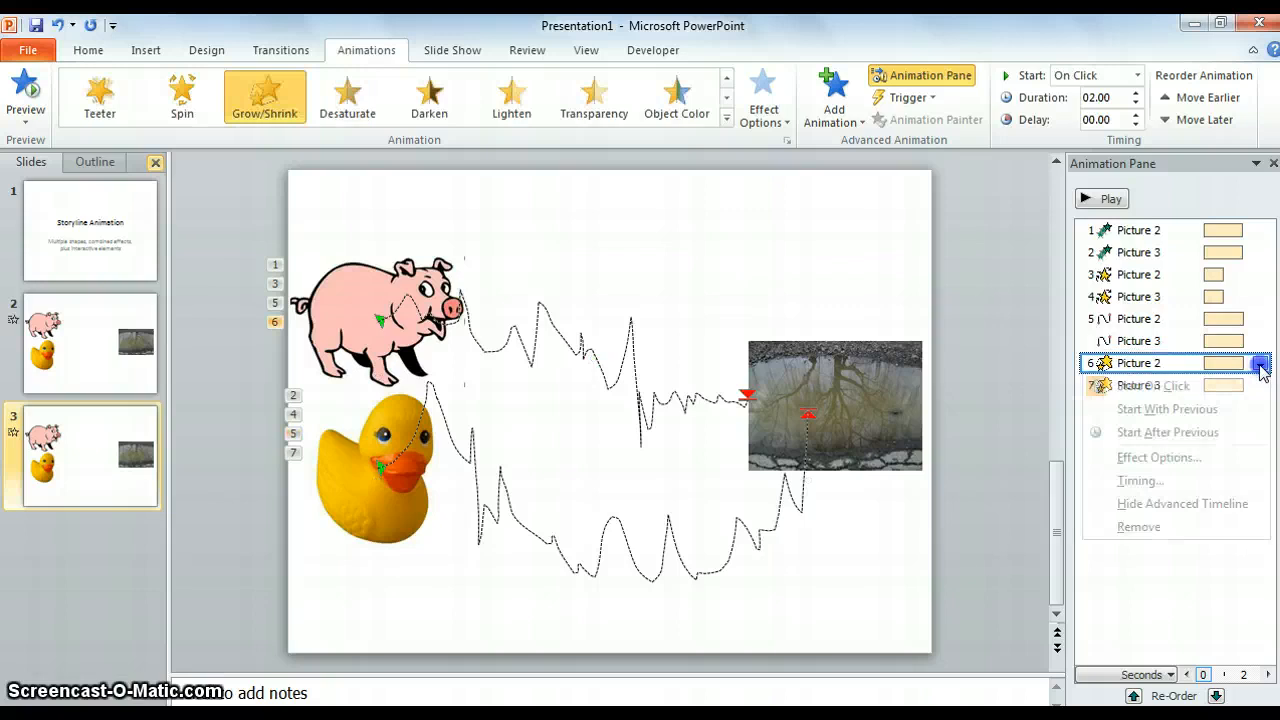
{"action": "left_click", "coordinate": [1226, 410]}
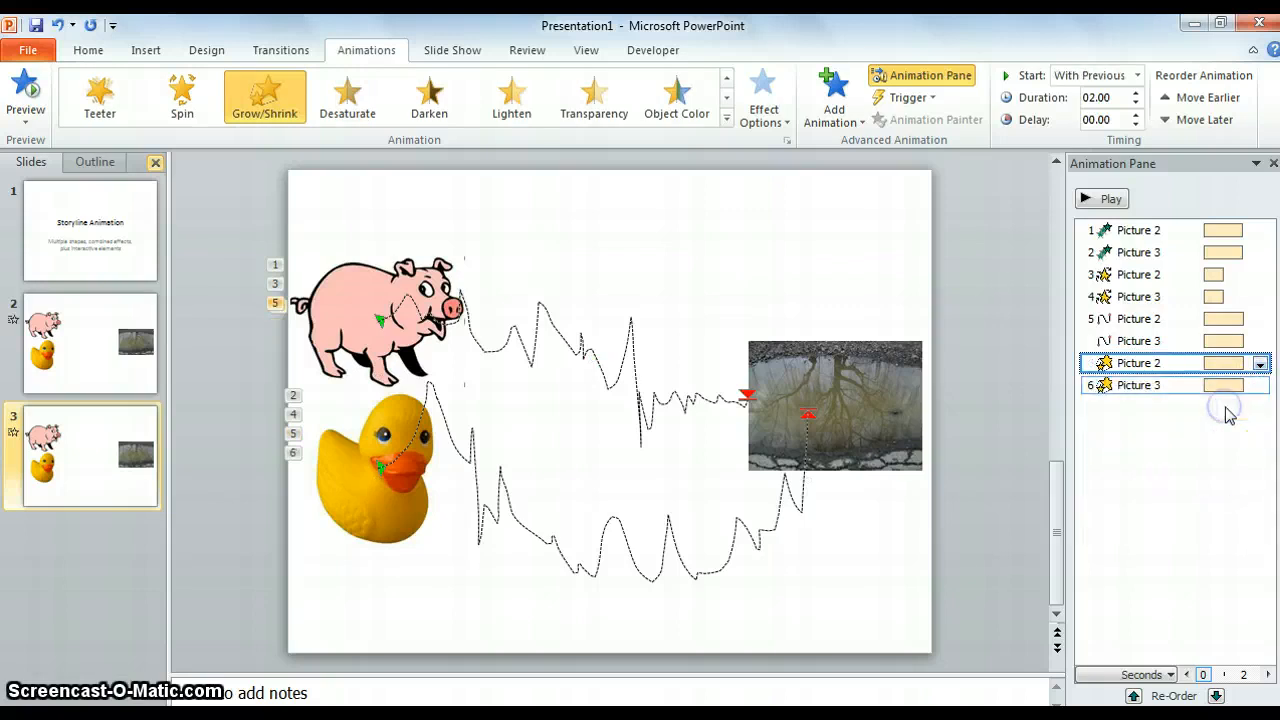
{"action": "left_click", "coordinate": [1250, 385]}
{"action": "left_click", "coordinate": [1259, 385]}
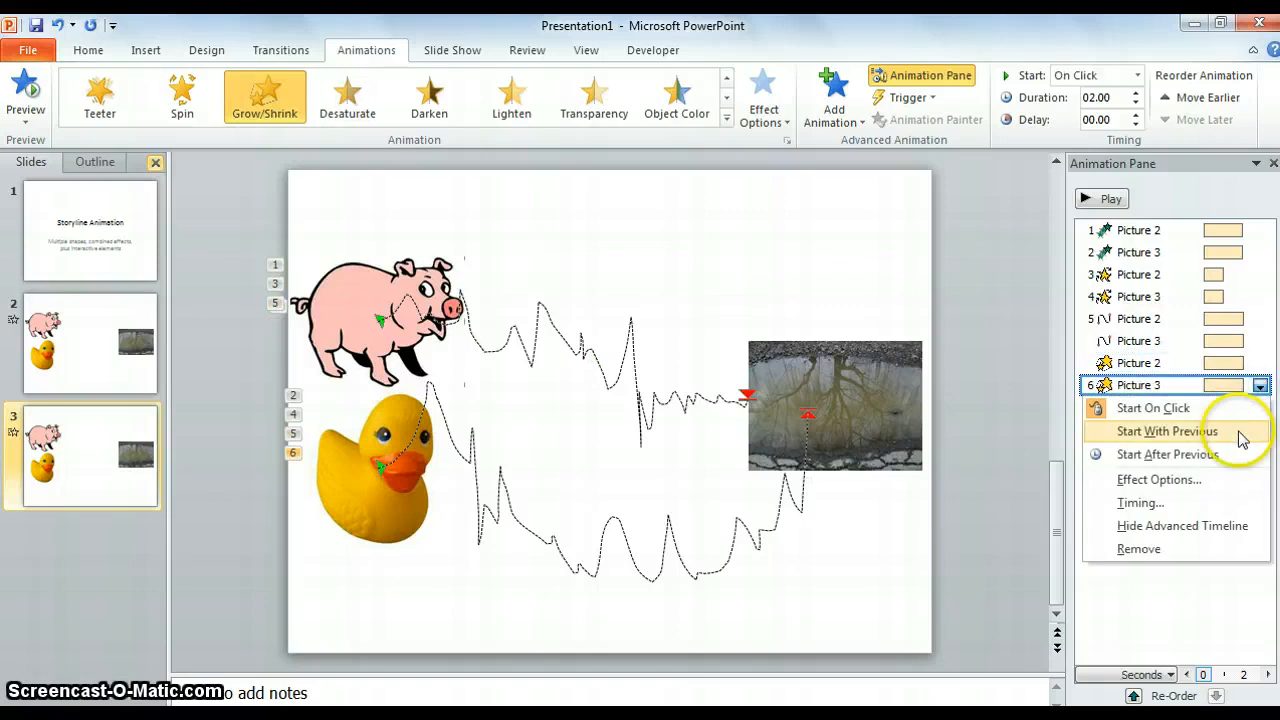
{"action": "left_click", "coordinate": [1240, 441]}
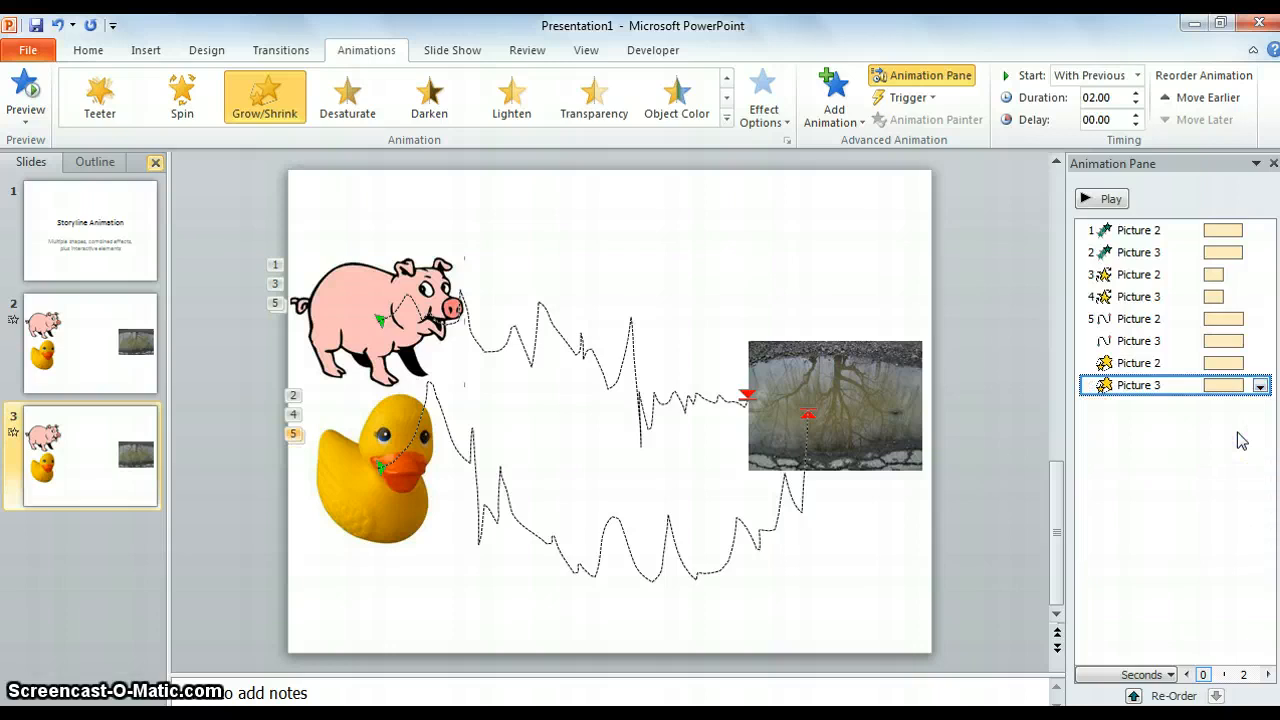
{"action": "left_click_drag", "start_coordinate": [1193, 395], "coordinate": [1151, 373]}
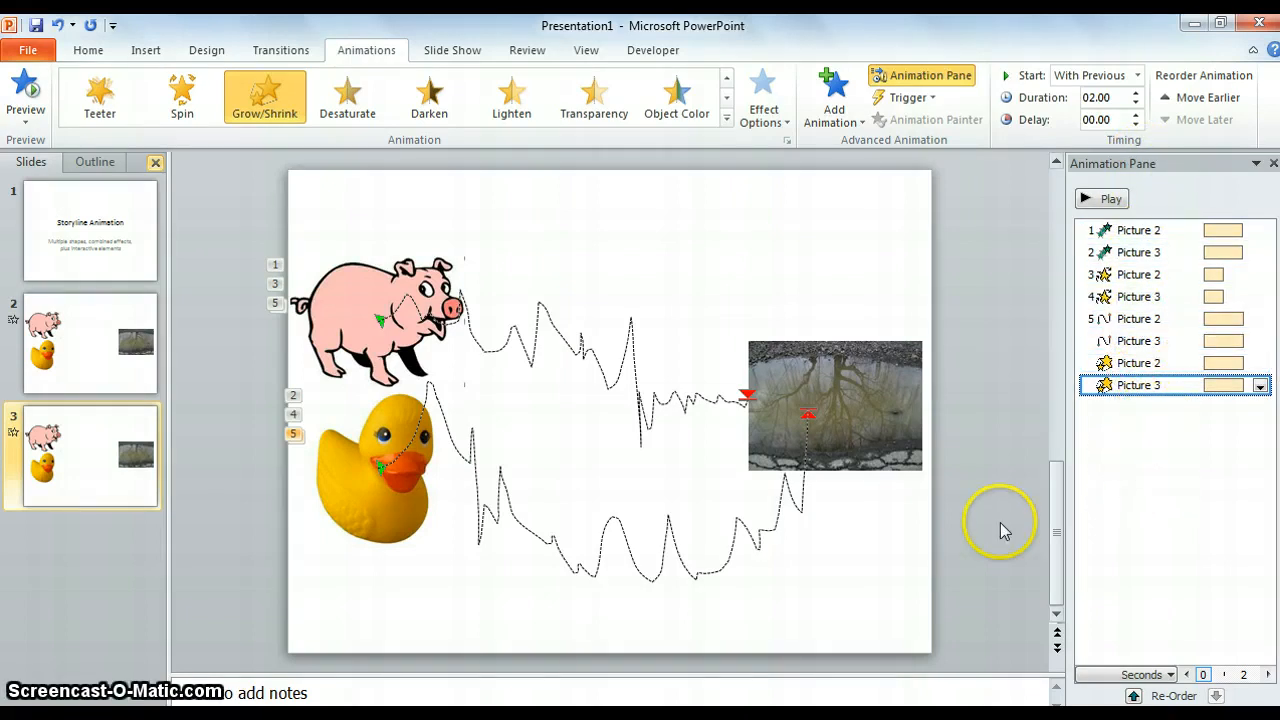
Step: Apply a Fade entrance animation to the puddle picture
{"action": "left_click", "coordinate": [882, 432]}
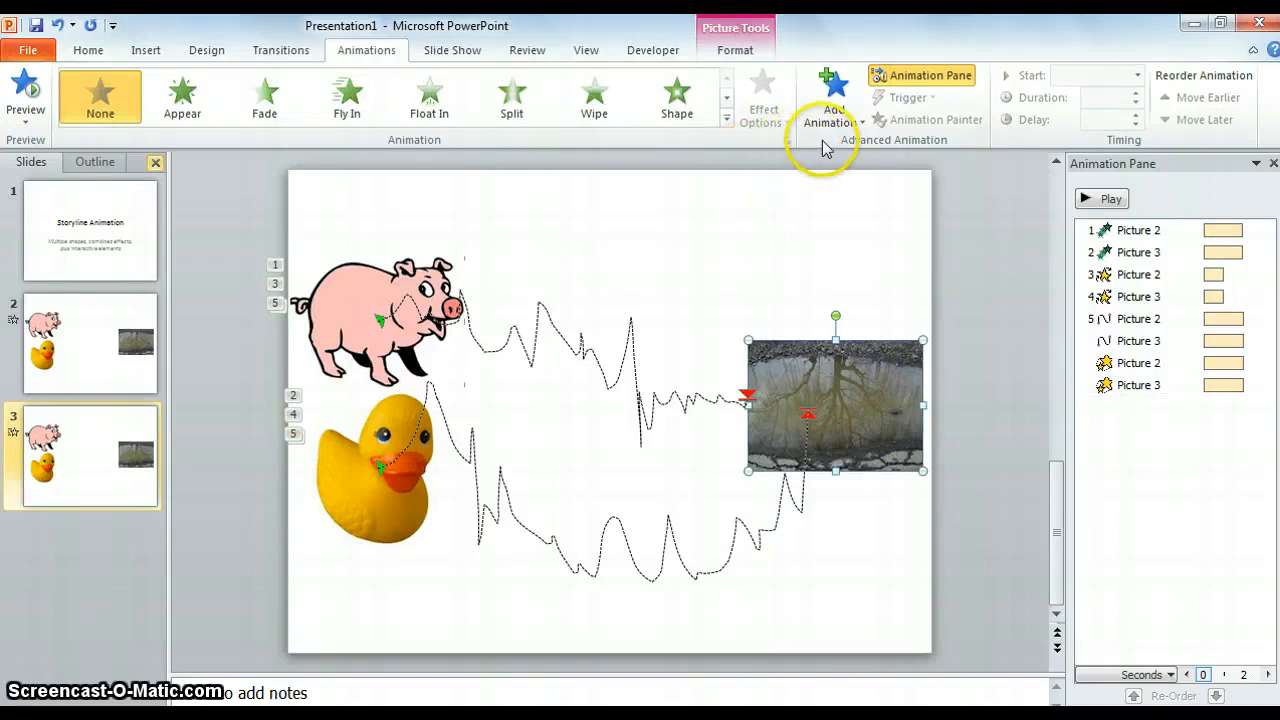
{"action": "left_click", "coordinate": [281, 100]}
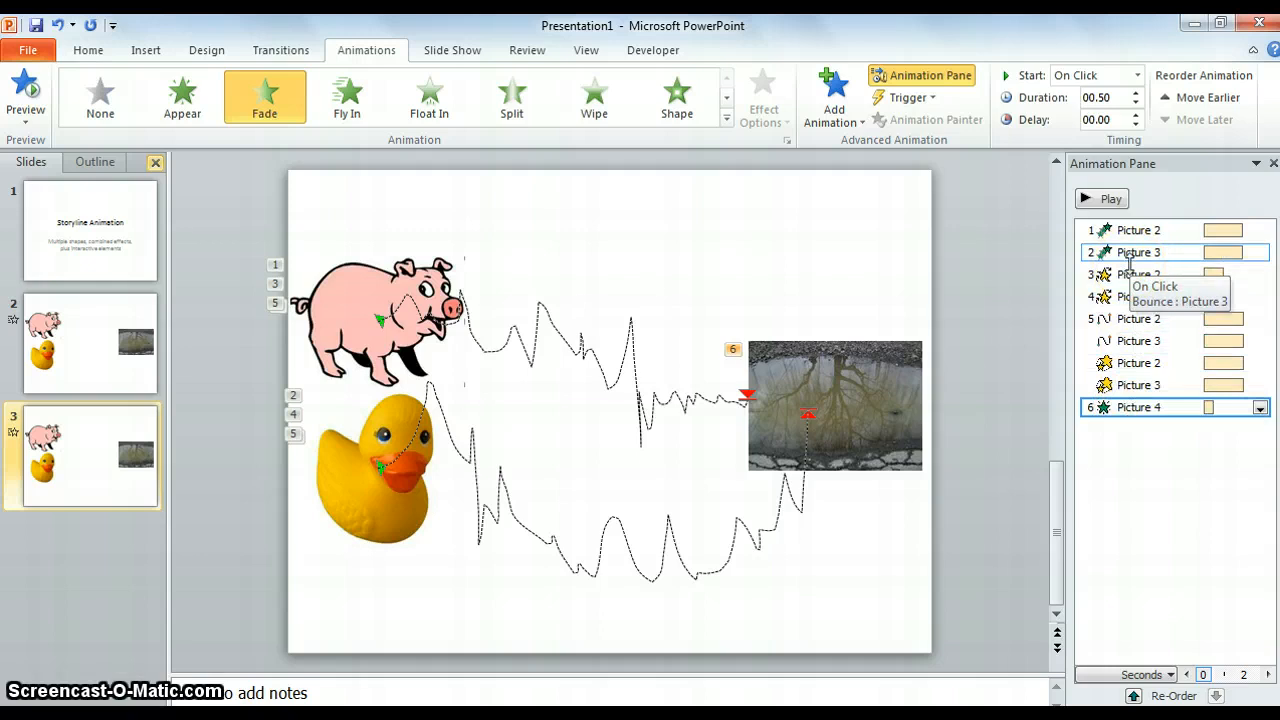
Step: Move the puddle's Fade entrance up to third place in the animation order and preview the slide's animations
{"action": "left_click", "coordinate": [1133, 412]}
{"action": "left_click_drag", "start_coordinate": [1133, 350], "coordinate": [1133, 258]}
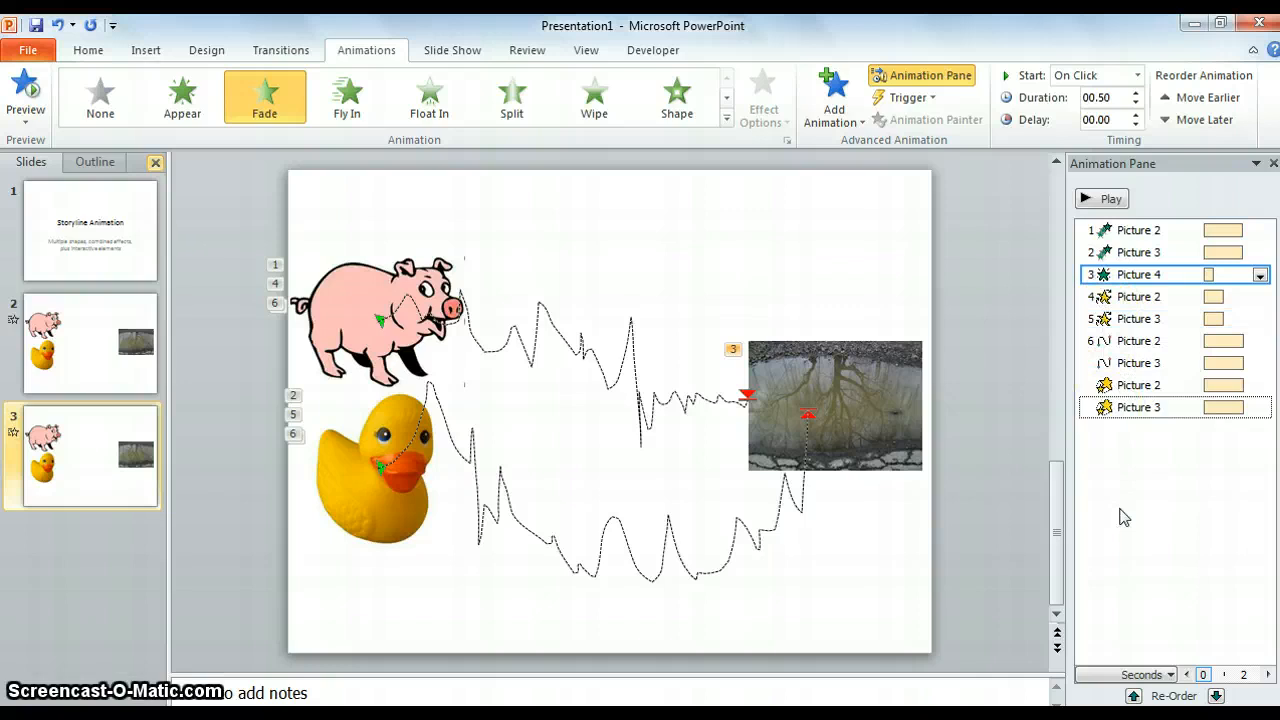
{"action": "left_click", "coordinate": [1104, 199]}
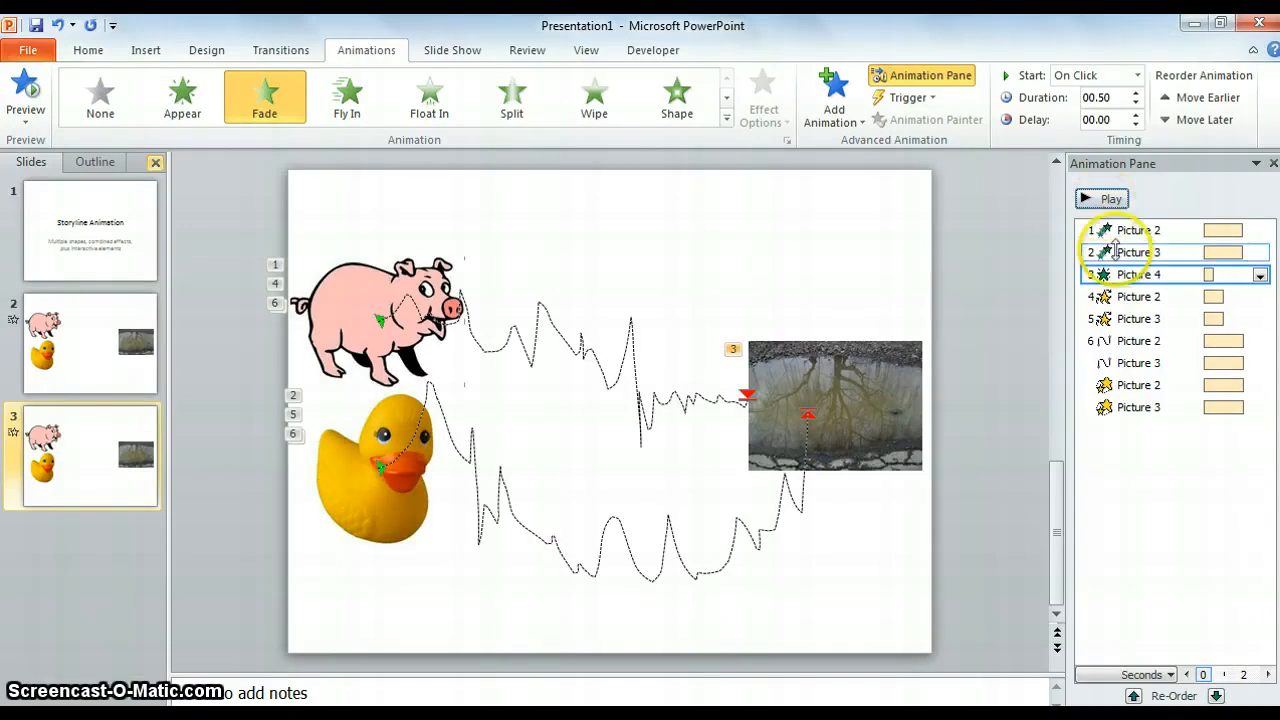
{"action": "left_click", "coordinate": [1220, 363]}
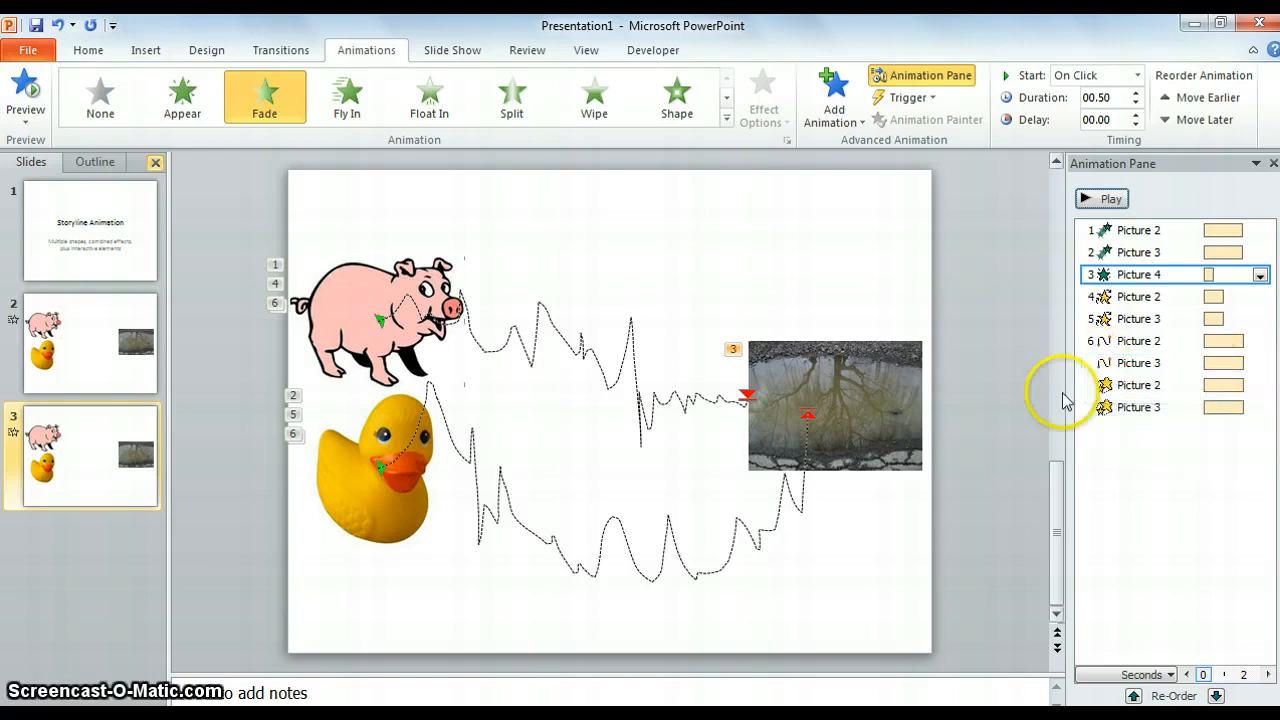
Step: Add a Spin emphasis animation to the duck and set it to Start With Previous
{"action": "left_click", "coordinate": [389, 492]}
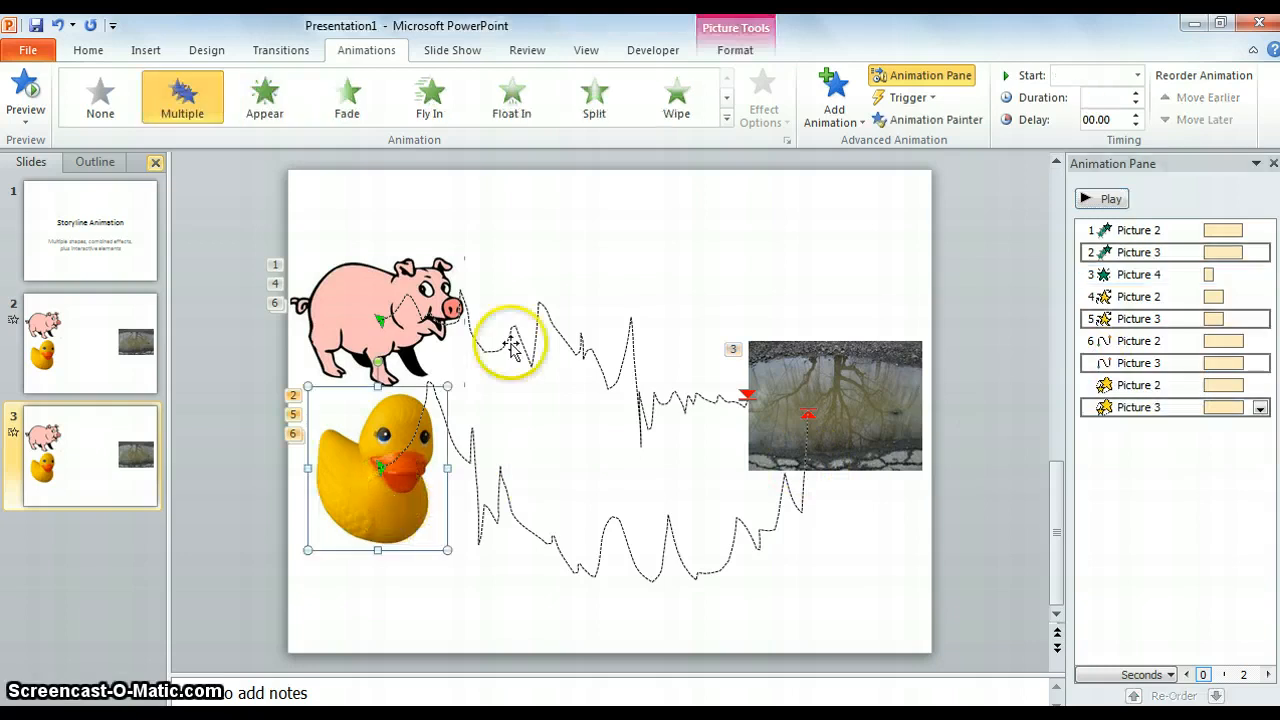
{"action": "left_click", "coordinate": [862, 124]}
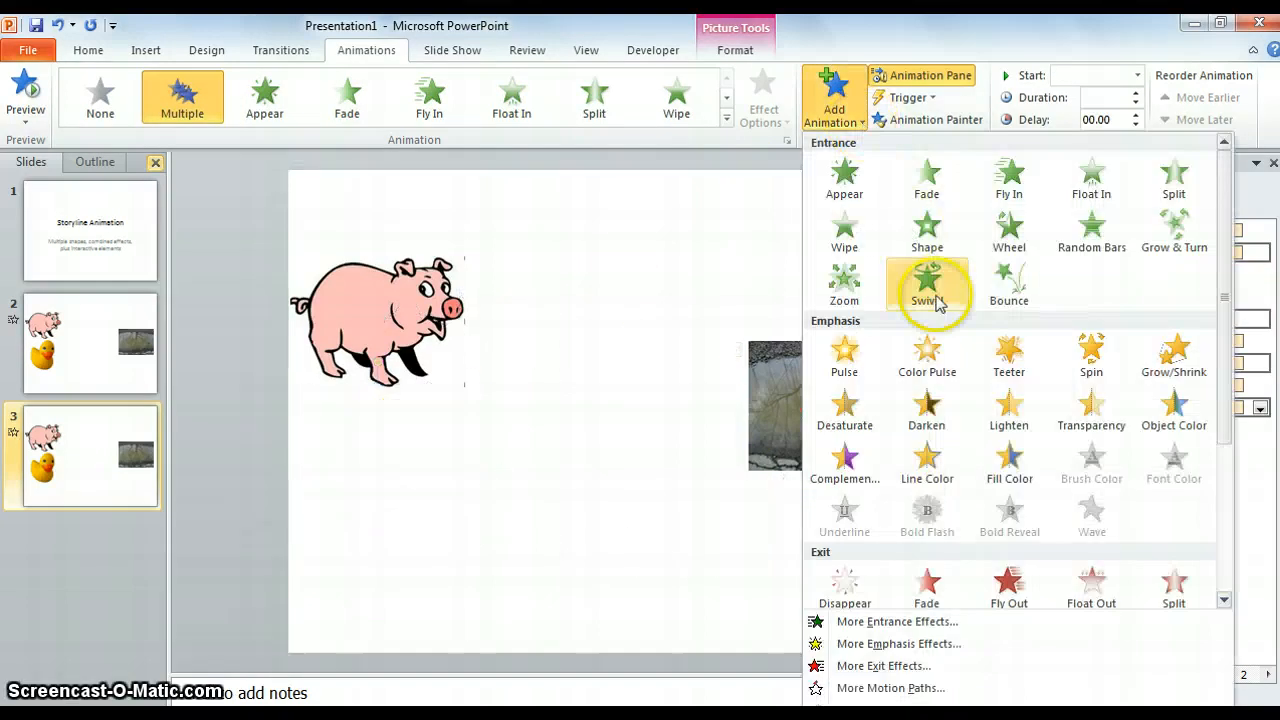
{"action": "left_click", "coordinate": [1085, 350]}
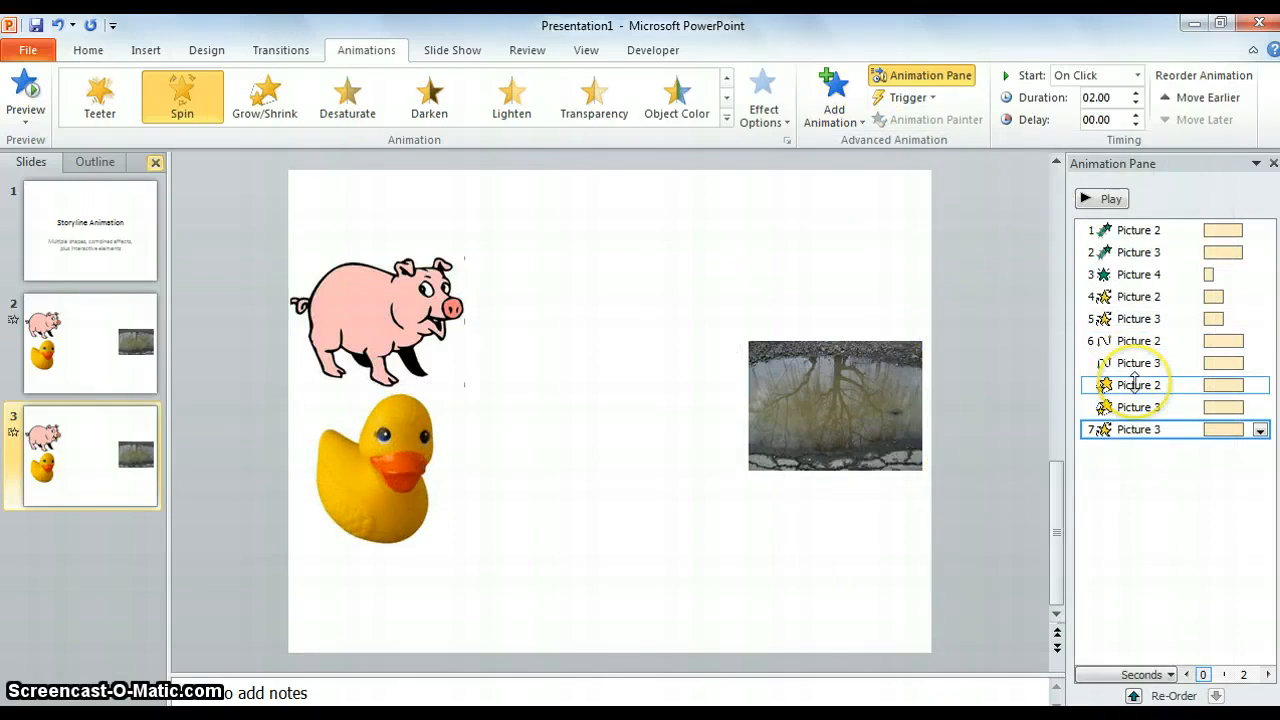
{"action": "left_click", "coordinate": [1261, 430]}
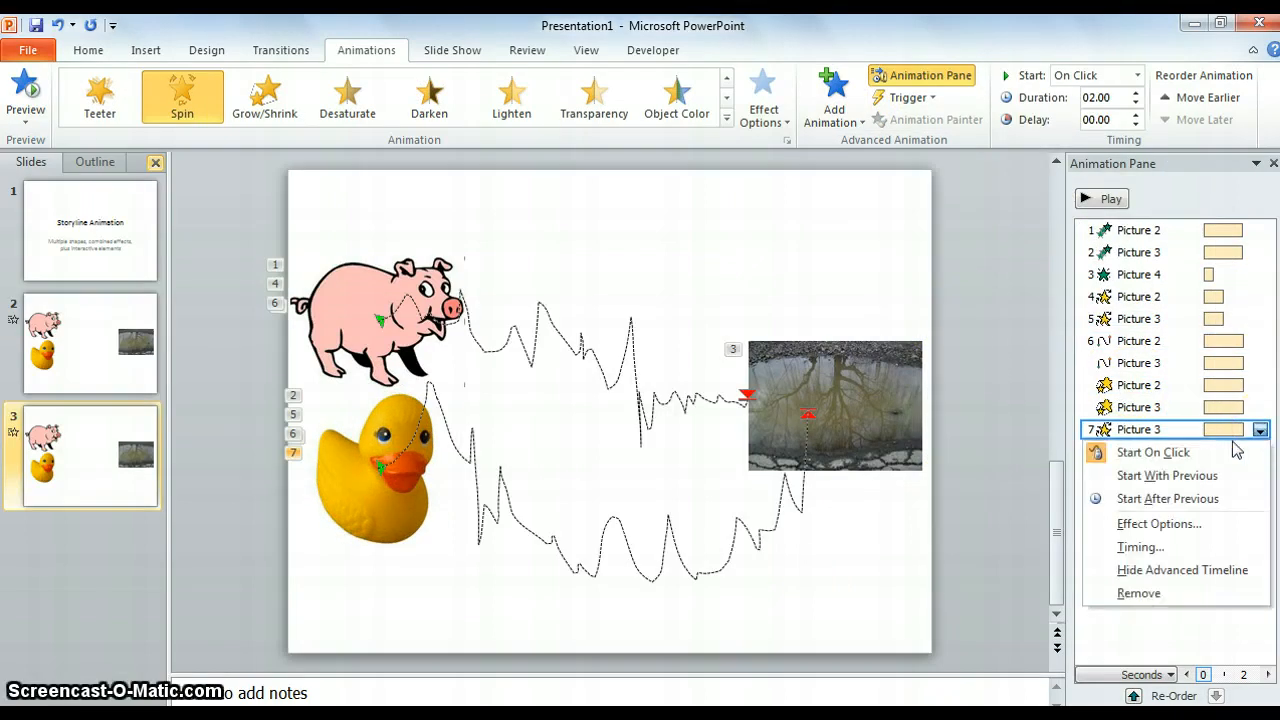
{"action": "left_click", "coordinate": [1214, 476]}
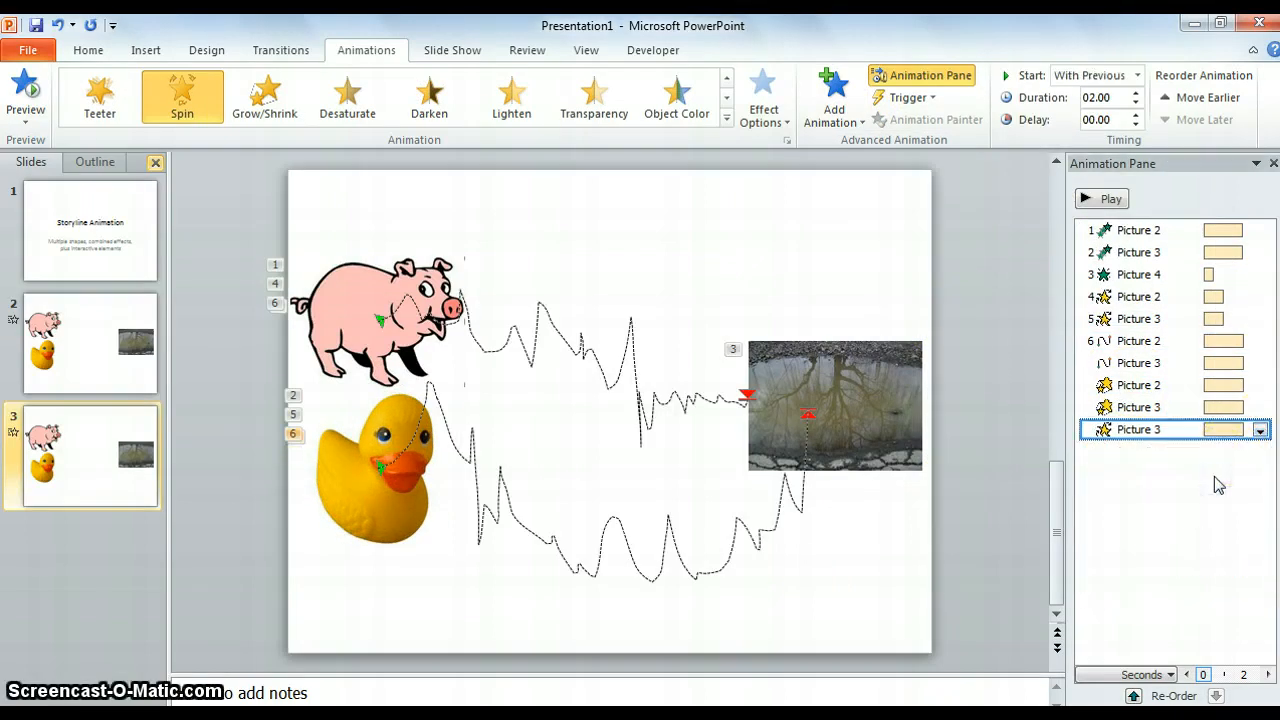
Step: Run the slide show through its animations to check the sequence, and exit at the end
{"action": "key", "text": "F5"}
{"action": "left_click", "coordinate": [982, 598]}
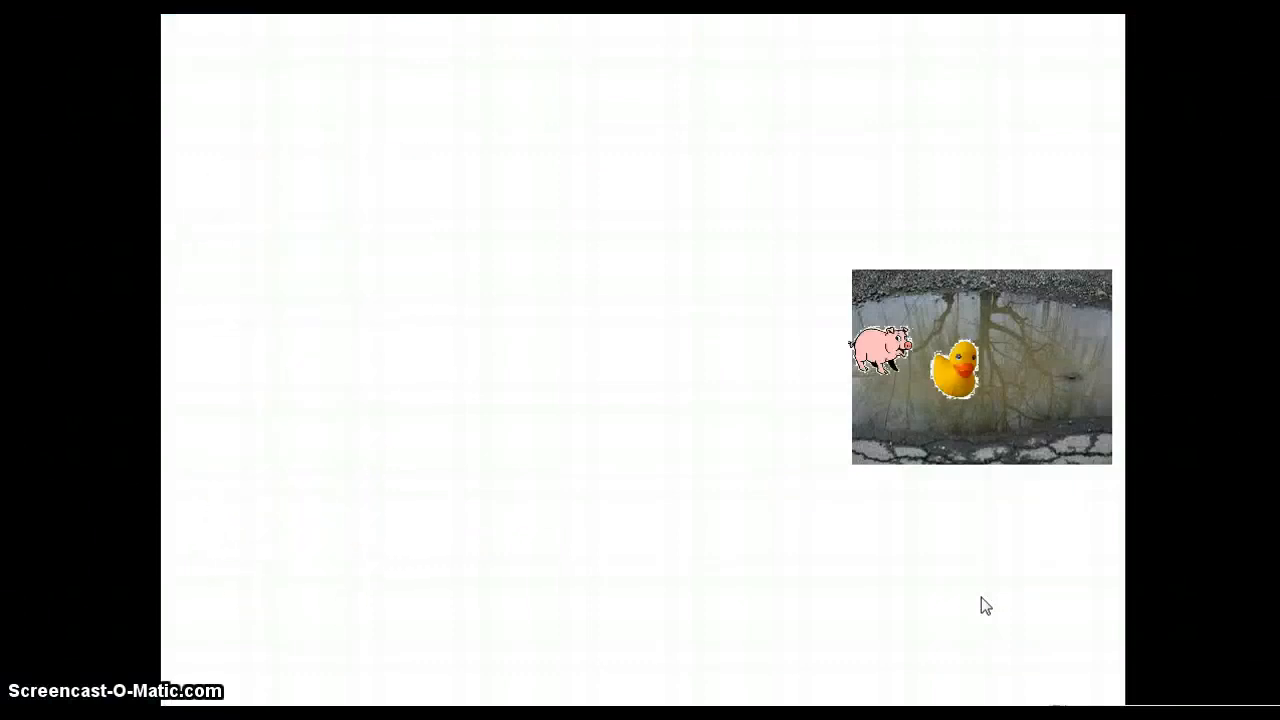
{"action": "left_click", "coordinate": [981, 606]}
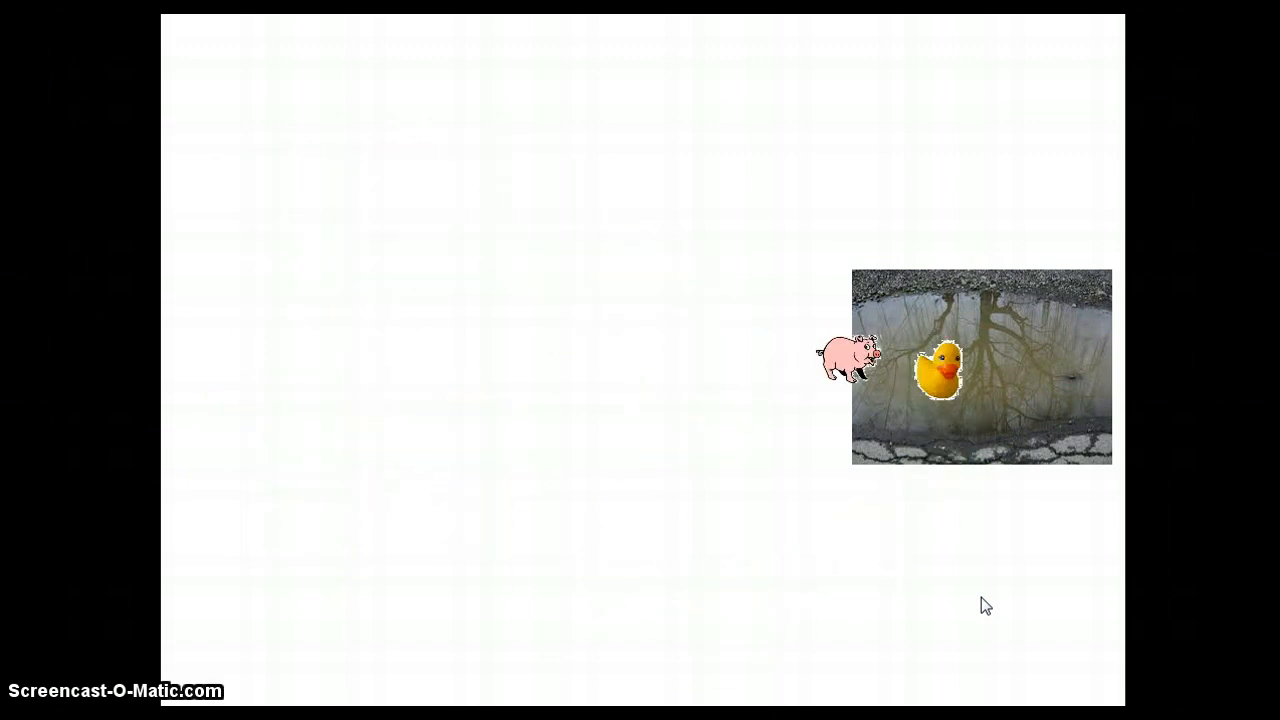
{"action": "left_click", "coordinate": [981, 597]}
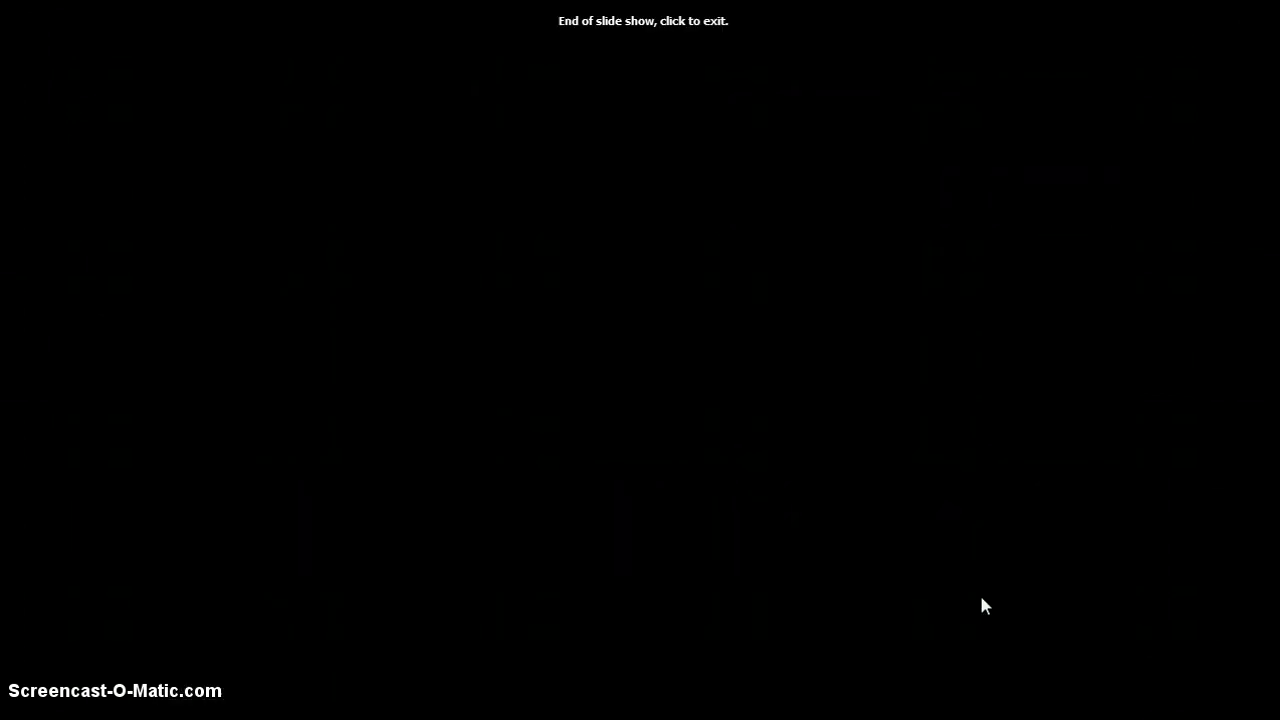
{"action": "left_click", "coordinate": [981, 604]}
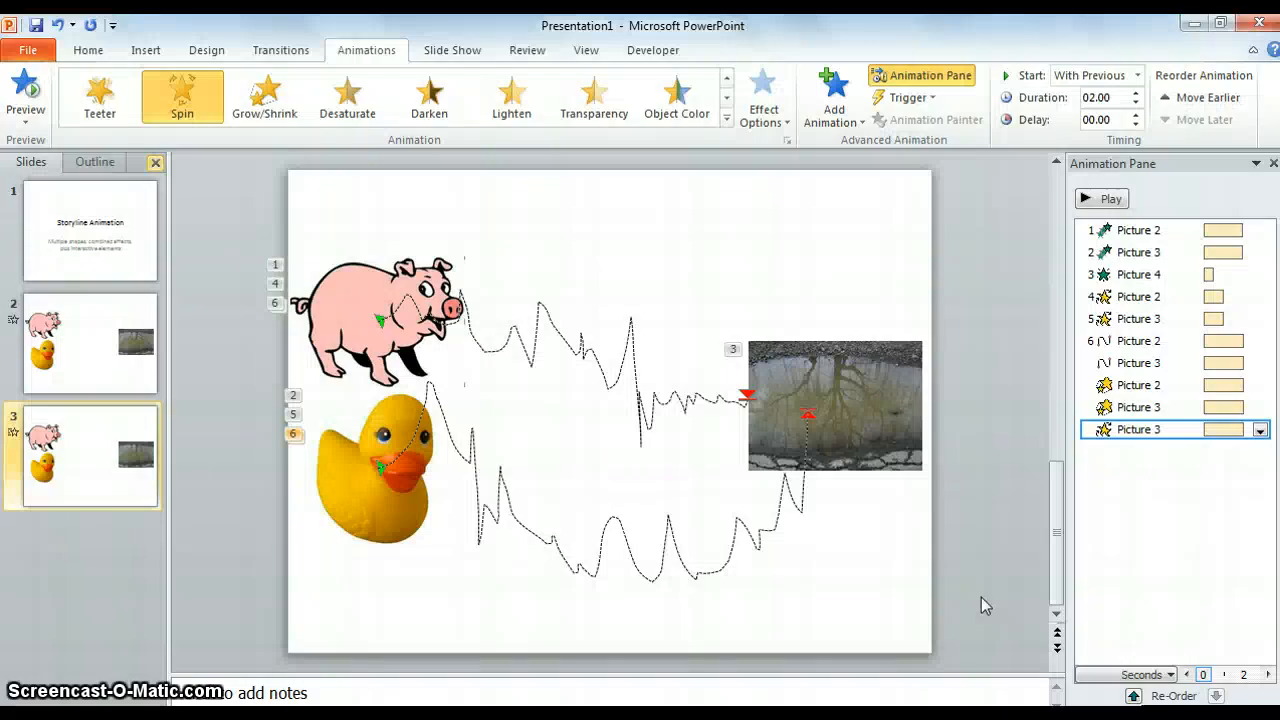